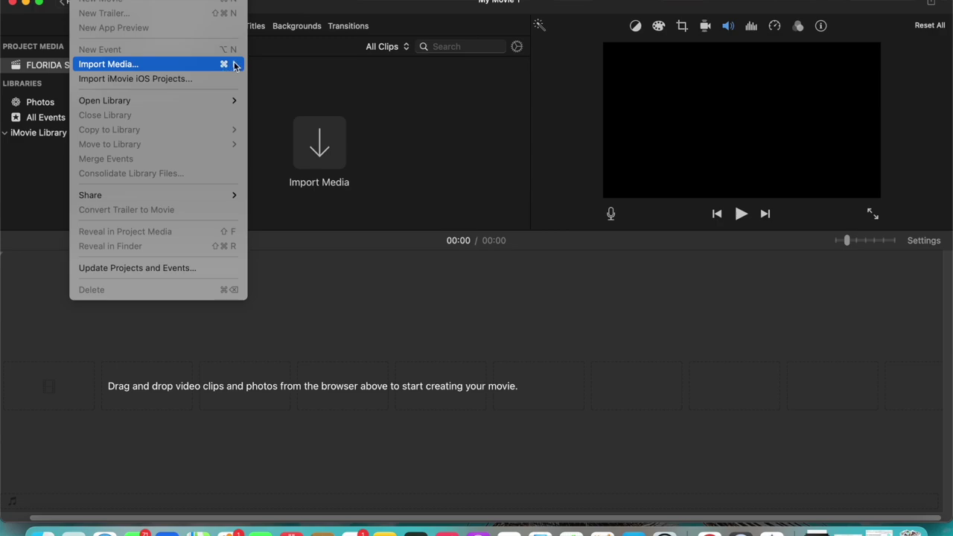
Step: Open media import, browse to the Downloads folder in the home folder and select 20210701_C1671.mov
{"action": "left_click", "coordinate": [234, 65]}
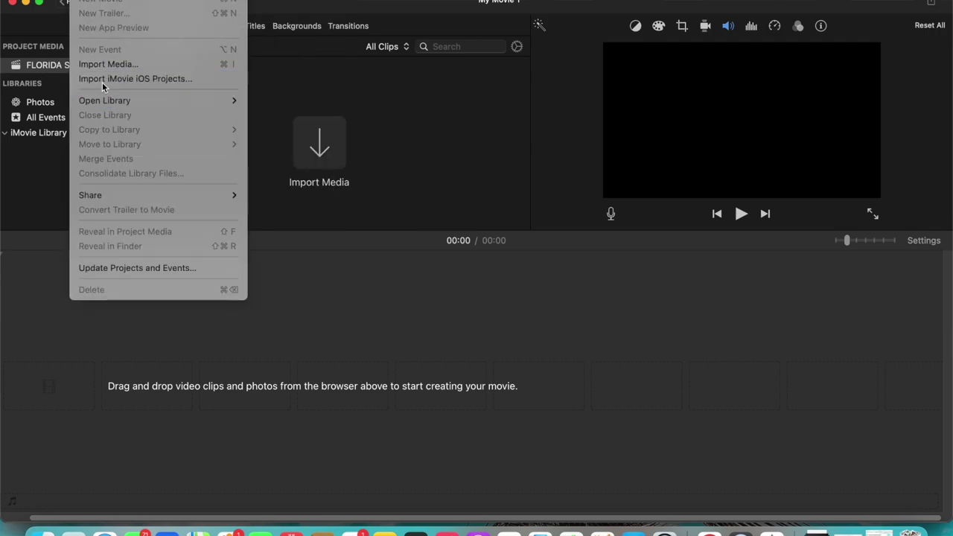
{"action": "left_click", "coordinate": [389, 288]}
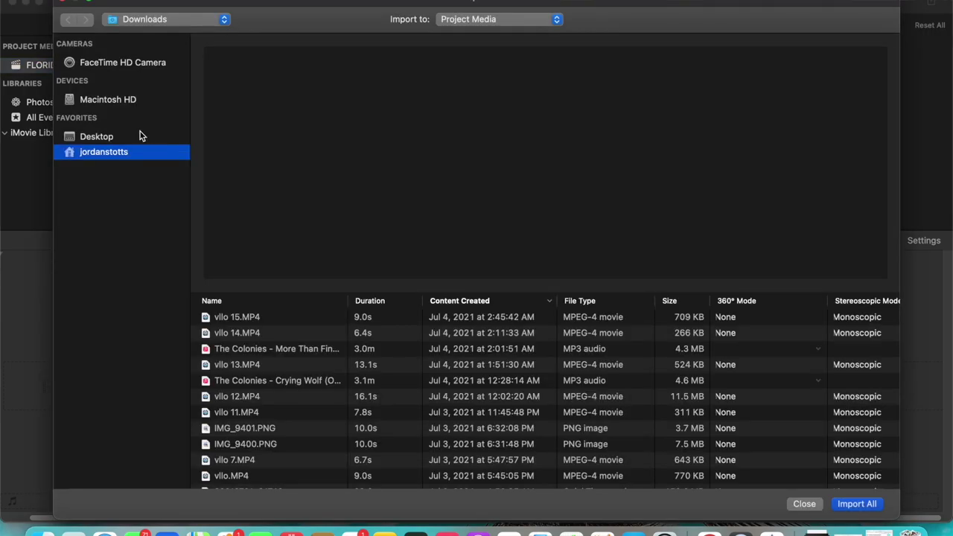
{"action": "left_click", "coordinate": [140, 136]}
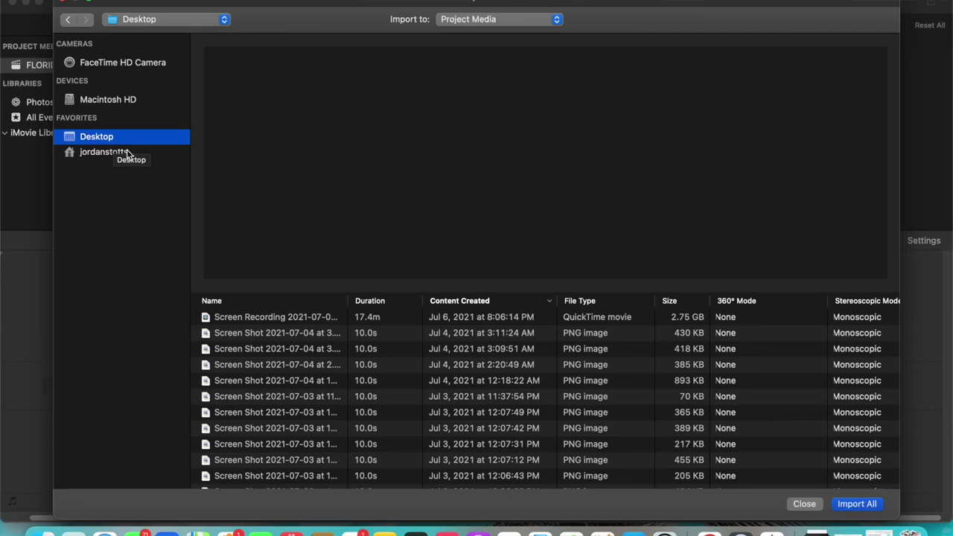
{"action": "left_click", "coordinate": [128, 153]}
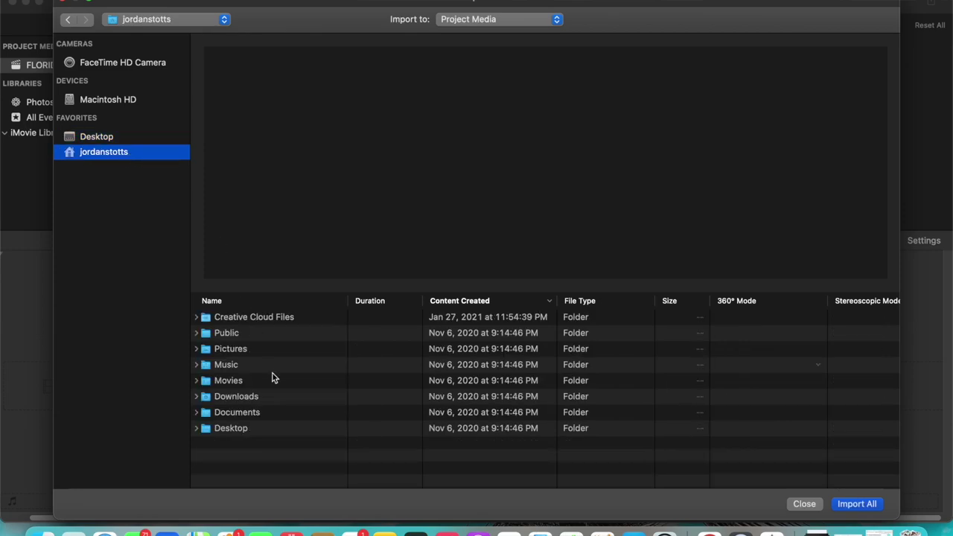
{"action": "double_click", "coordinate": [235, 396]}
{"action": "scroll", "coordinate": [303, 350], "scroll_direction": "down", "scroll_amount": 10}
{"action": "left_click", "coordinate": [306, 347]}
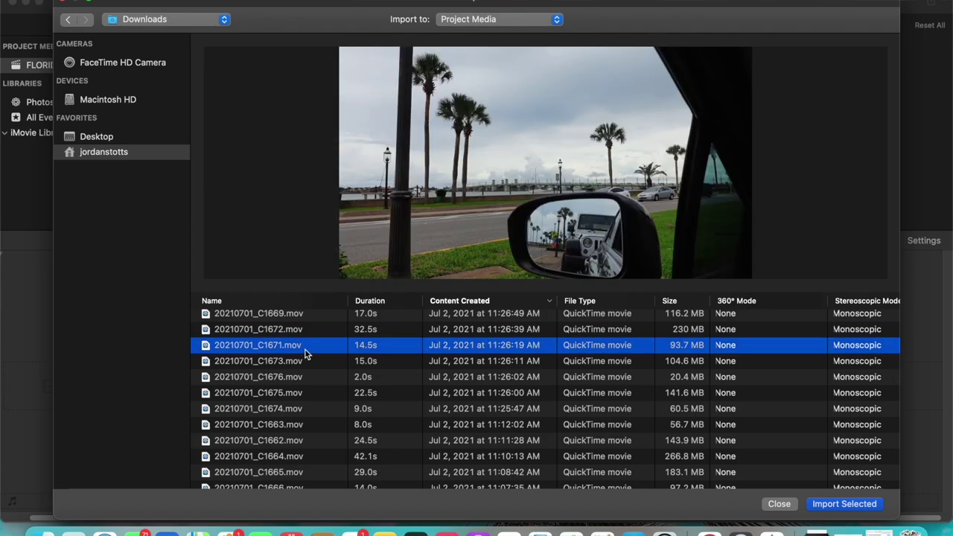
Step: Preview the clips listed below 20210701_C1671.mov to find the footage for the movie
{"action": "key", "text": "Down"}
{"action": "key", "text": "Down"}
{"action": "key", "text": "Down"}
{"action": "key", "text": "Down"}
{"action": "key", "text": "Down"}
{"action": "key", "text": "Down"}
{"action": "key", "text": "Down"}
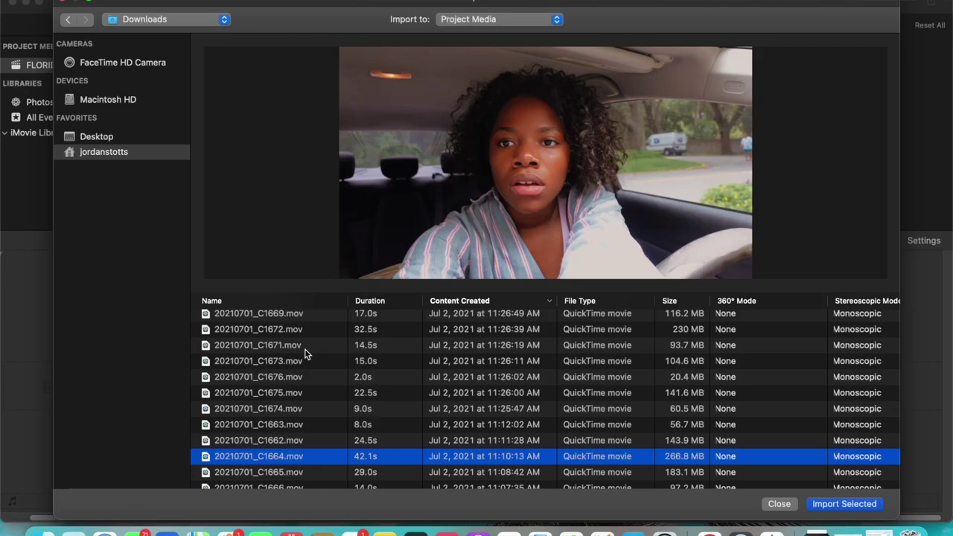
{"action": "key", "text": "Down"}
{"action": "key", "text": "Down"}
{"action": "key", "text": "Down"}
{"action": "key", "text": "Up"}
{"action": "key", "text": "Up"}
{"action": "key", "text": "Up"}
{"action": "key", "text": "Up"}
{"action": "key", "text": "Up"}
{"action": "key", "text": "Up"}
{"action": "key", "text": "Up"}
{"action": "key", "text": "Up"}
{"action": "key", "text": "Up"}
{"action": "key", "text": "Up"}
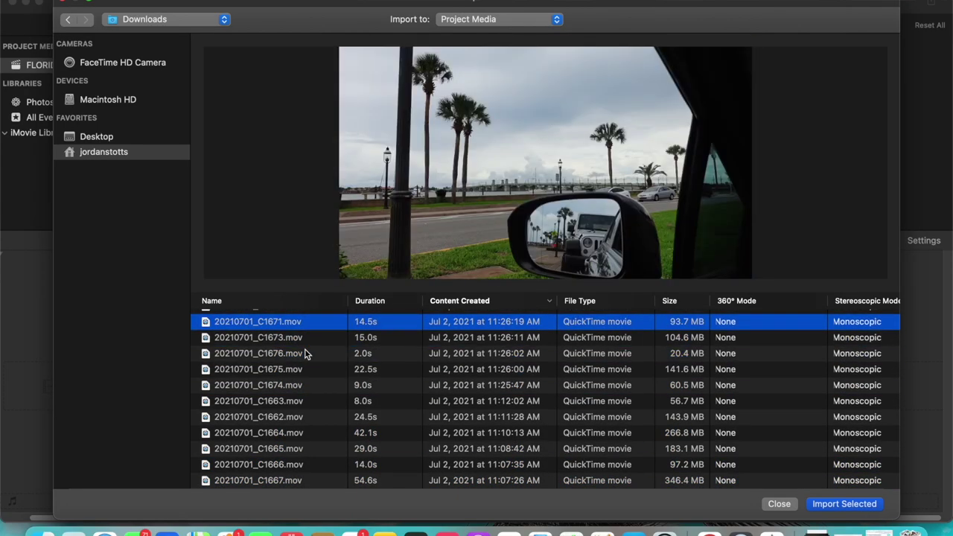
Step: Import the clips from 20210701_C1676.mov through 20210701_C1667.mov into the project media
{"action": "key", "text": "Down"}
{"action": "key", "text": "Down"}
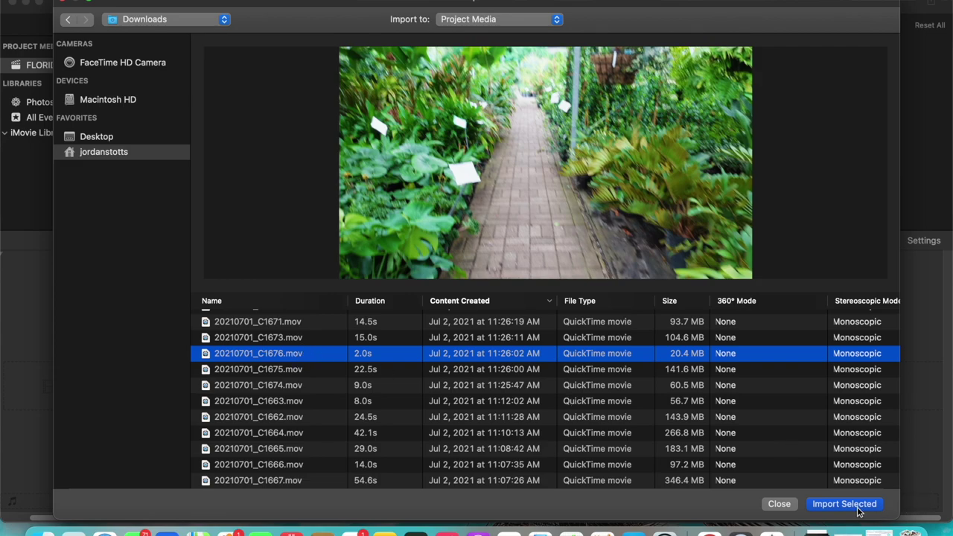
{"action": "scroll", "coordinate": [415, 376], "scroll_direction": "down", "scroll_amount": 1}
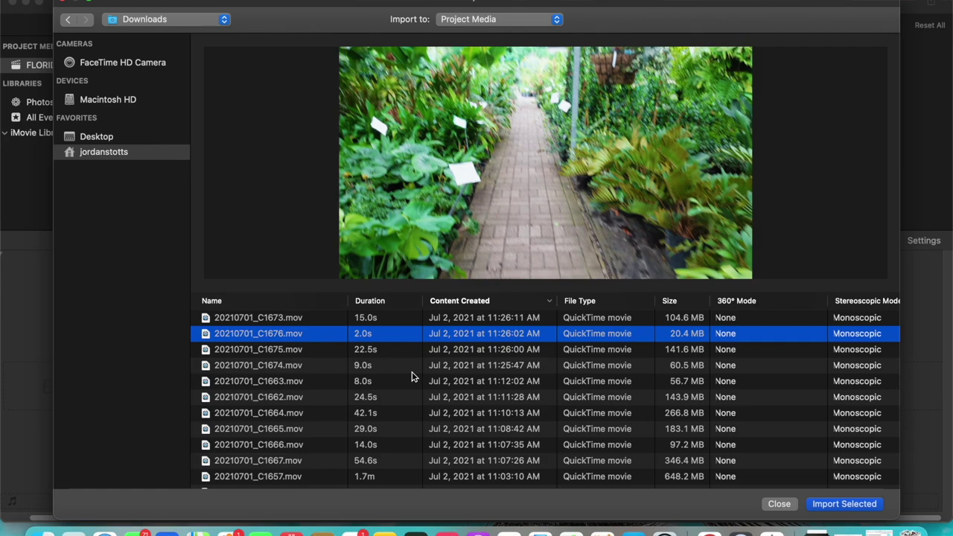
{"action": "left_click", "coordinate": [320, 466], "text": "shift"}
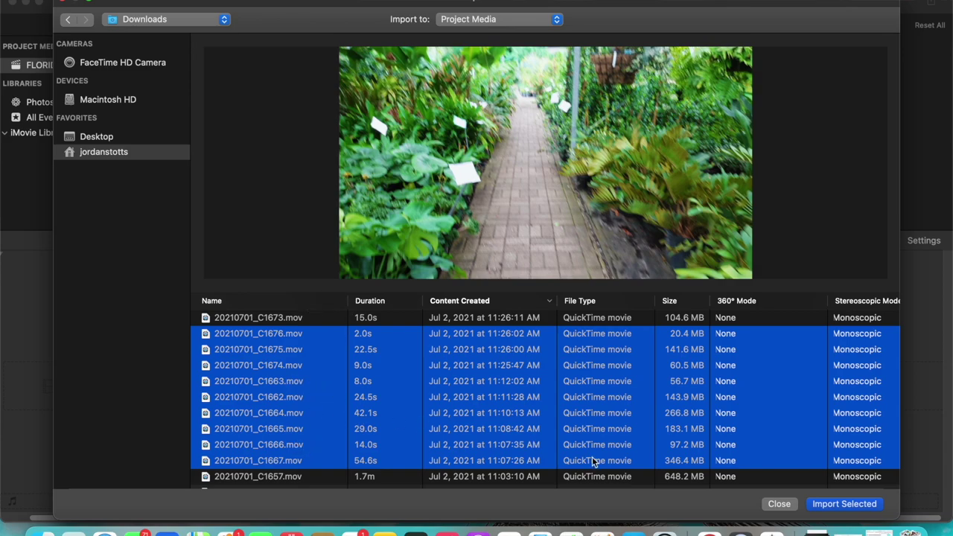
{"action": "left_click", "coordinate": [836, 505]}
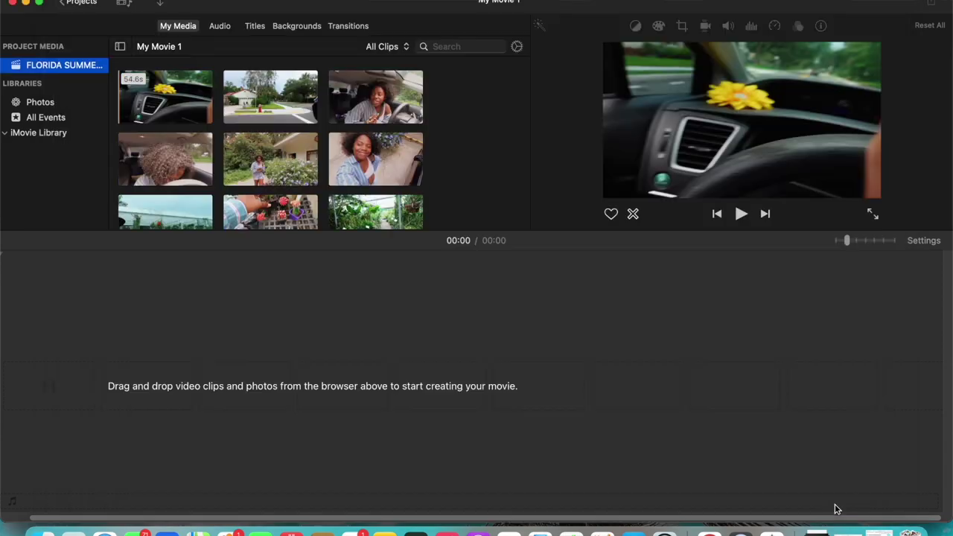
Step: Place the 8.0-second selfie clip by the flower bush on the empty timeline
{"action": "scroll", "coordinate": [449, 159], "scroll_direction": "down", "scroll_amount": 2}
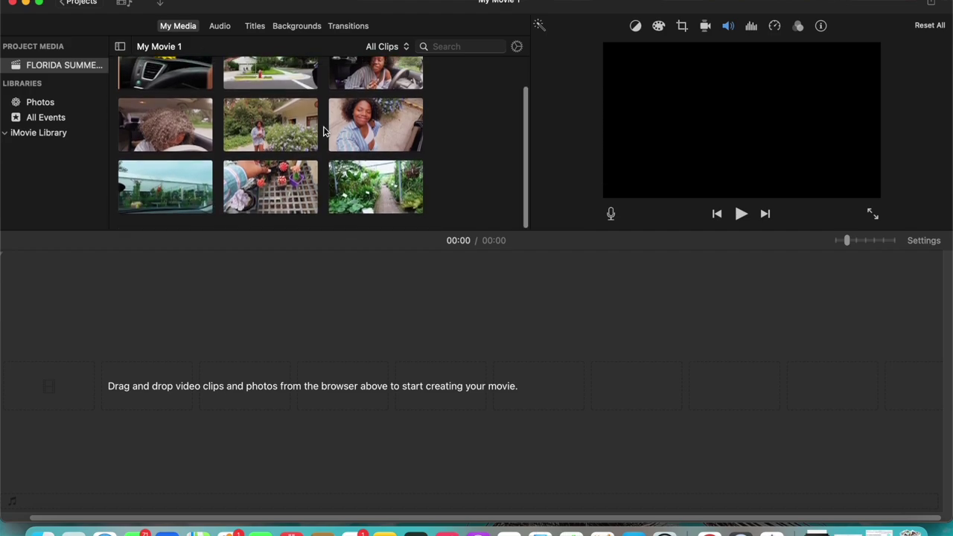
{"action": "left_click", "coordinate": [383, 124]}
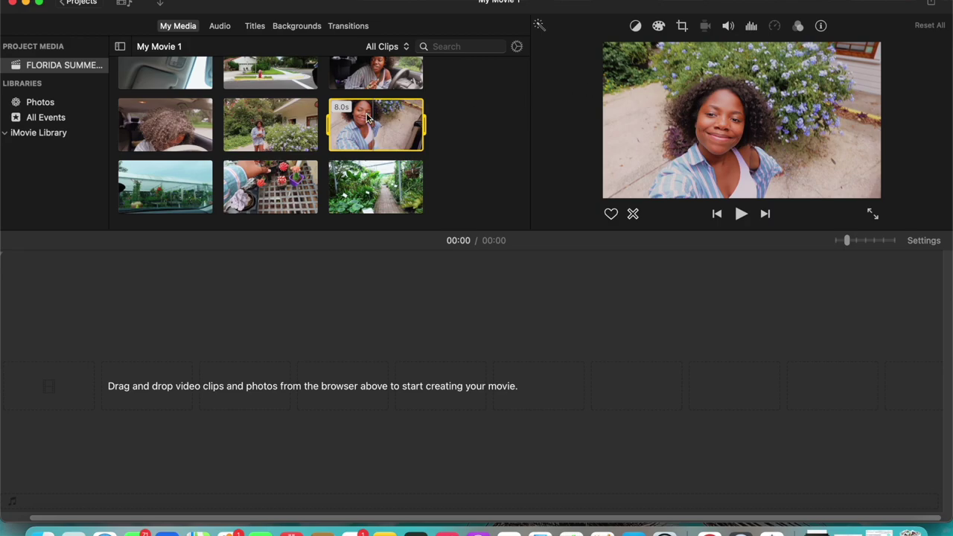
{"action": "left_click", "coordinate": [332, 374]}
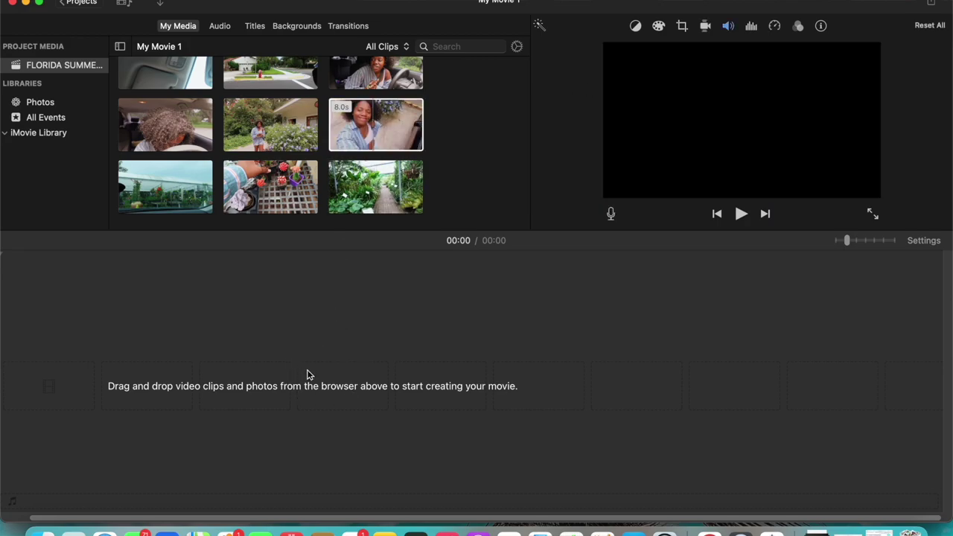
{"action": "left_click", "coordinate": [355, 123]}
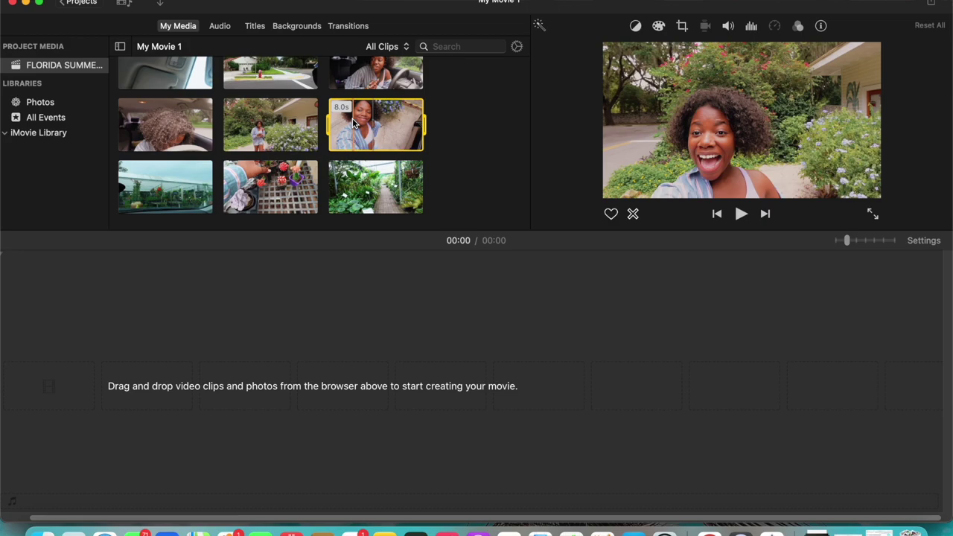
{"action": "left_click_drag", "start_coordinate": [350, 138], "coordinate": [270, 325]}
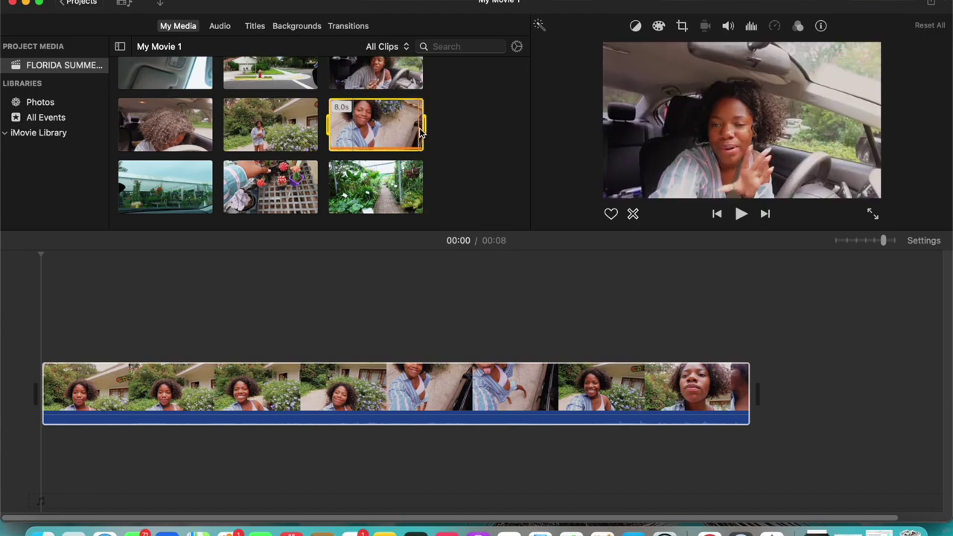
Step: Append the 2.0-second greenhouse path clip after the selfie clip on the timeline
{"action": "left_click", "coordinate": [383, 190]}
{"action": "left_click", "coordinate": [414, 205]}
{"action": "scroll", "coordinate": [457, 332], "scroll_direction": "up", "scroll_amount": 5}
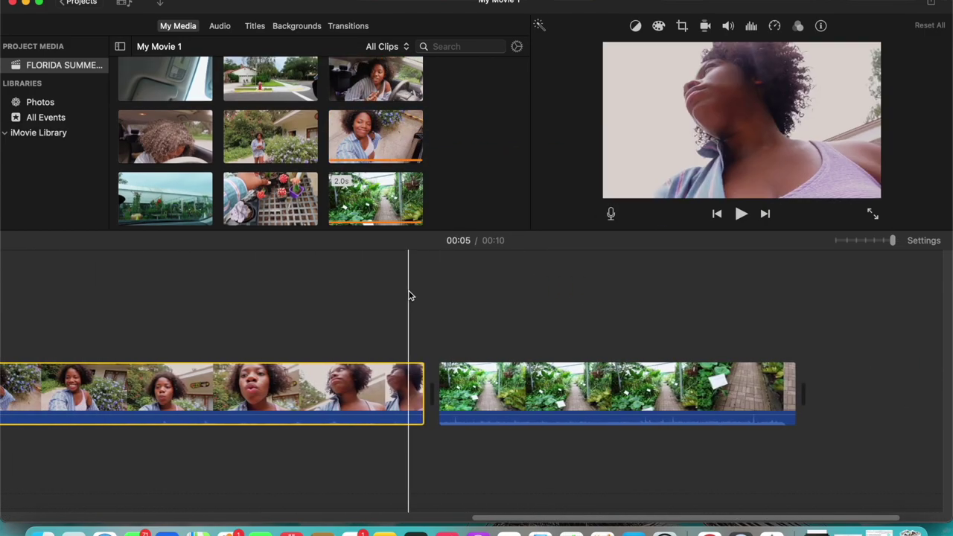
{"action": "scroll", "coordinate": [397, 296], "scroll_direction": "up", "scroll_amount": 3}
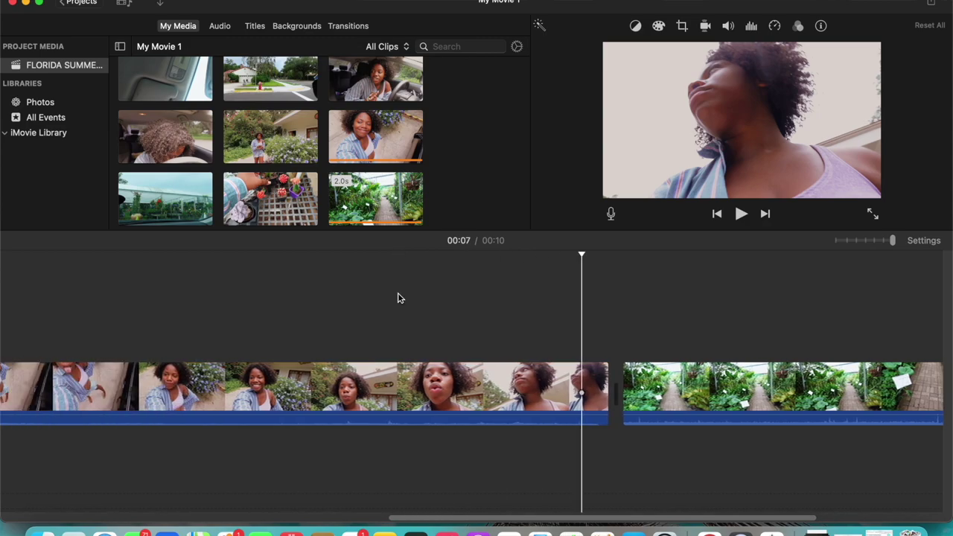
Step: Undo adding the greenhouse clip and the selfie clip to the timeline
{"action": "key", "text": "super+z"}
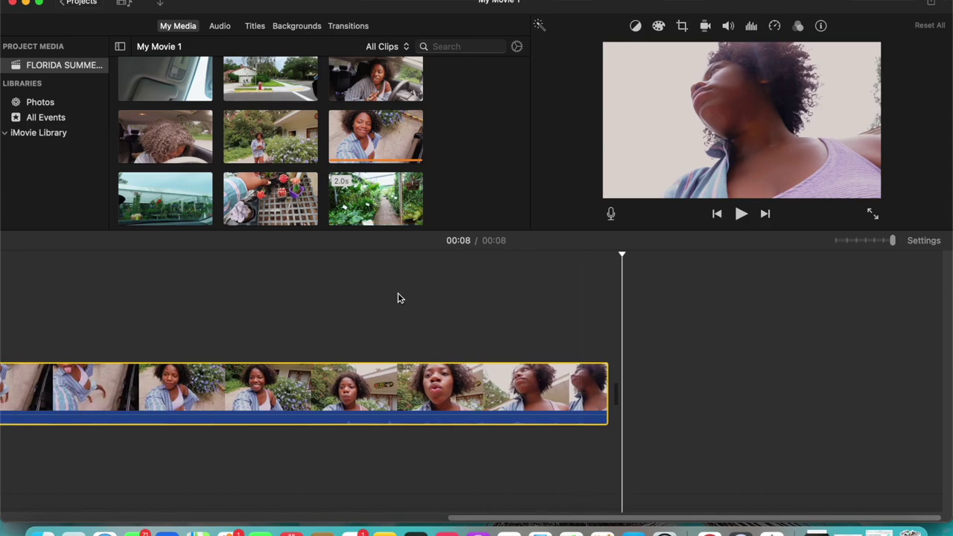
{"action": "key", "text": "super+z"}
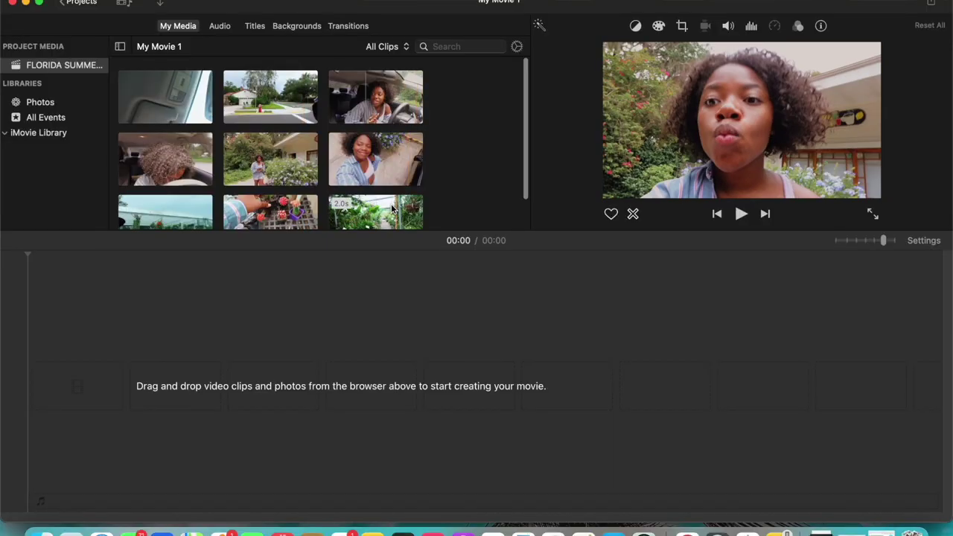
Step: Select all the imported clips in the media browser and add them to the timeline together
{"action": "left_click", "coordinate": [147, 104]}
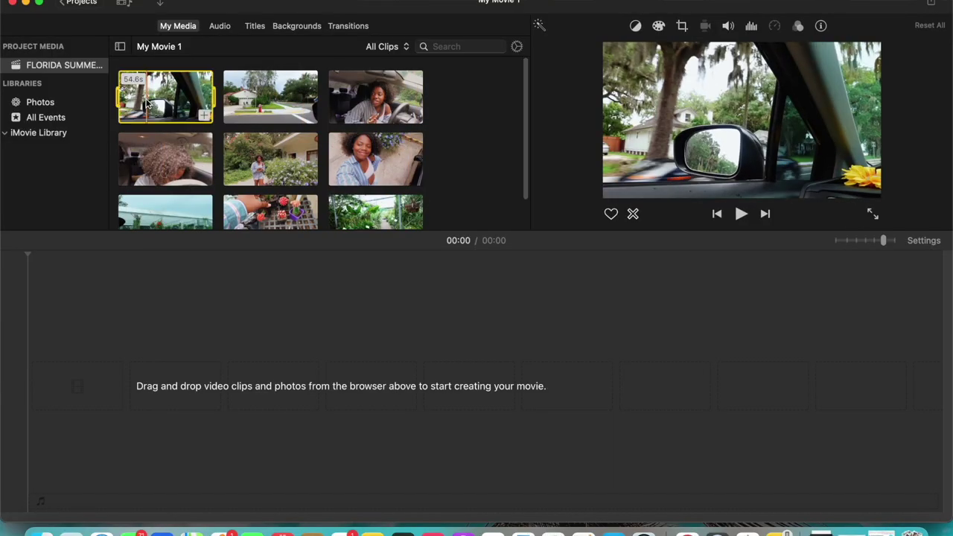
{"action": "scroll", "coordinate": [163, 97], "scroll_direction": "down", "scroll_amount": 2}
{"action": "key", "text": "super+a"}
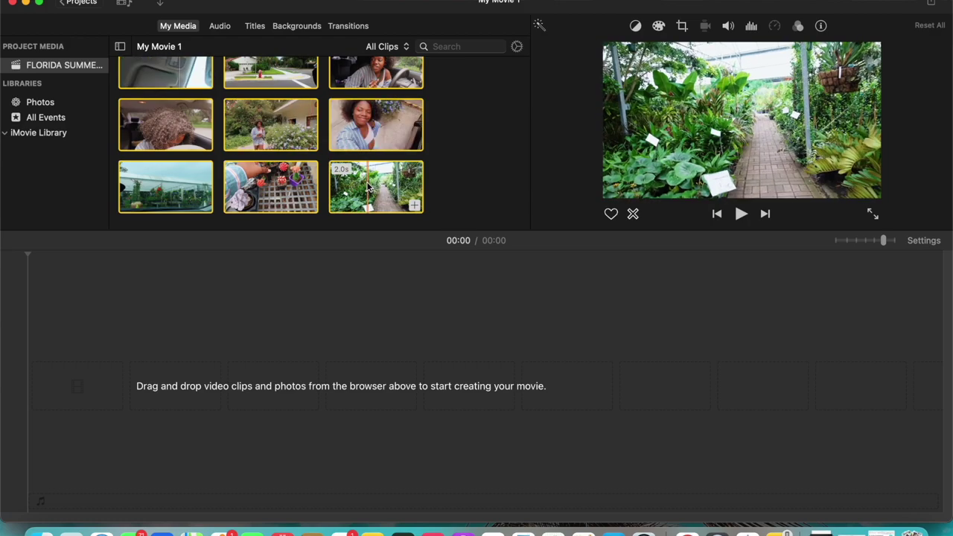
{"action": "left_click", "coordinate": [414, 206]}
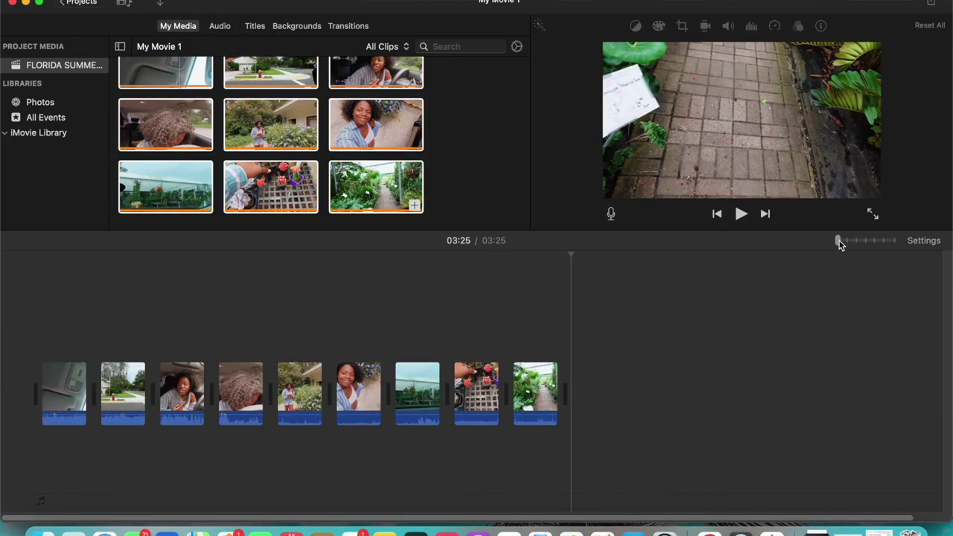
Step: Split the 29.1-second car talking clip at about 01:26 on the timeline
{"action": "left_click_drag", "start_coordinate": [837, 241], "coordinate": [882, 241]}
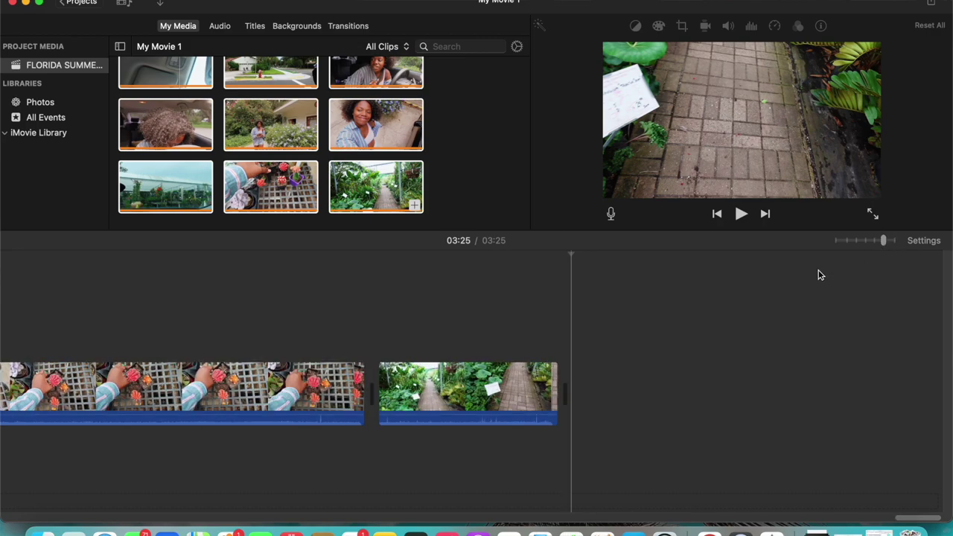
{"action": "scroll", "coordinate": [518, 382], "scroll_direction": "left", "scroll_amount": 10}
{"action": "scroll", "coordinate": [518, 382], "scroll_direction": "left", "scroll_amount": 10}
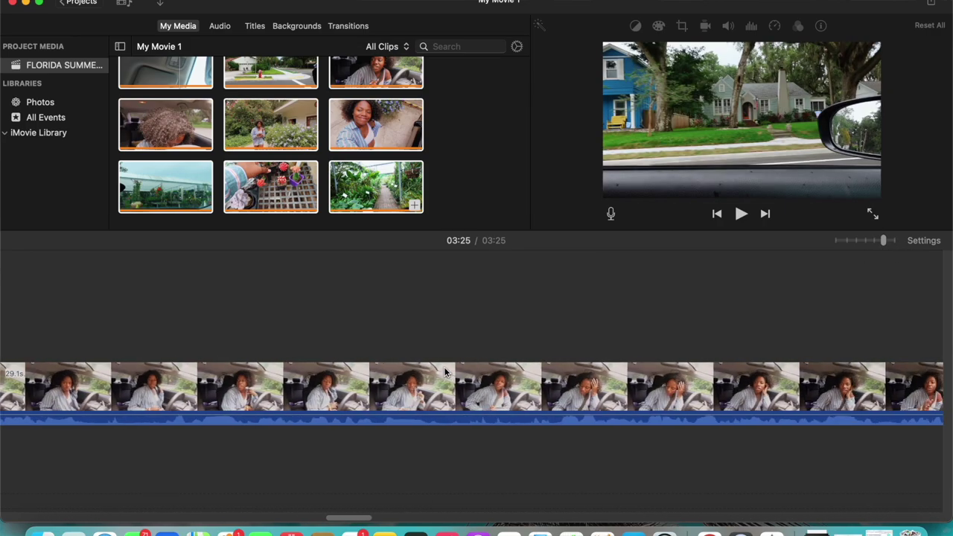
{"action": "left_click", "coordinate": [607, 383]}
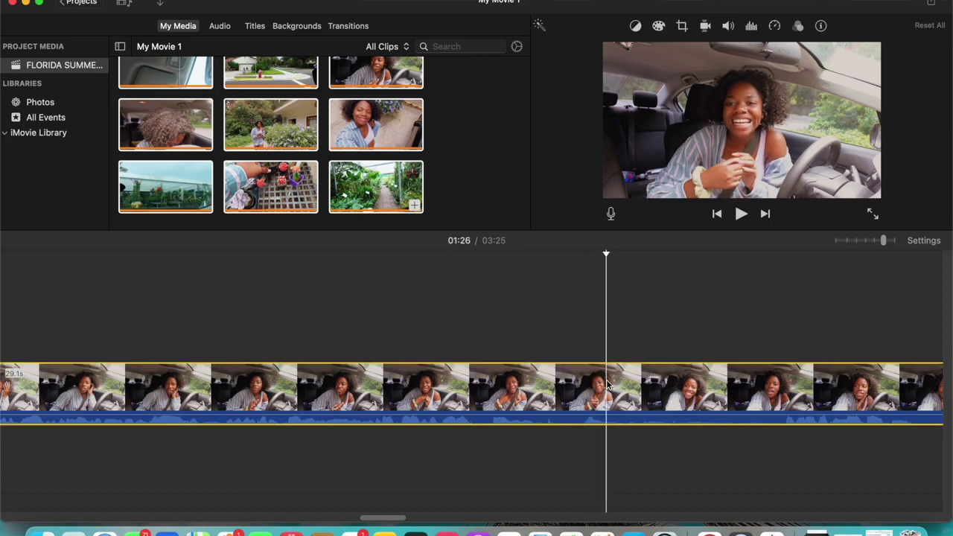
{"action": "key", "text": "super+b"}
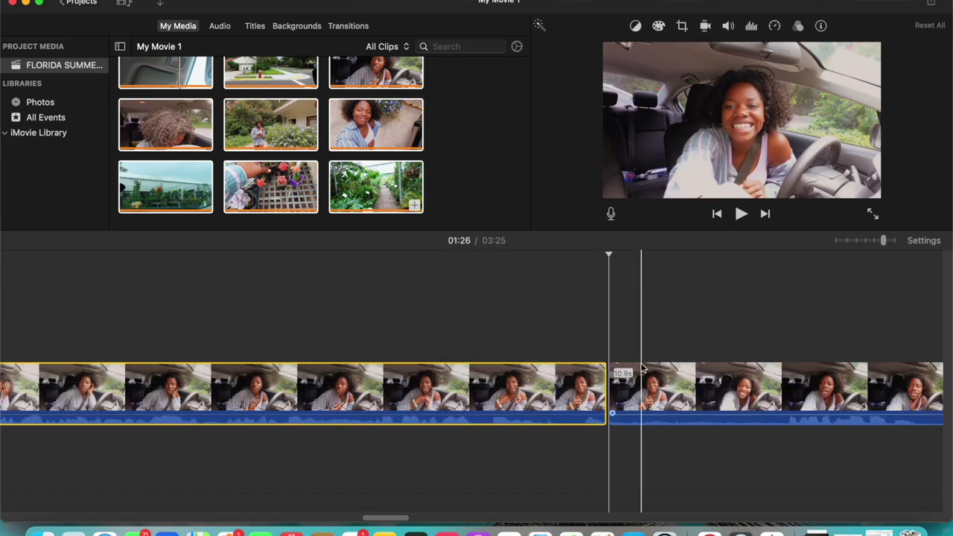
Step: Cut out the unwanted short pieces of the car talking clip after the 01:26 split, including the 0.6-second piece at 01:29
{"action": "left_click", "coordinate": [628, 381]}
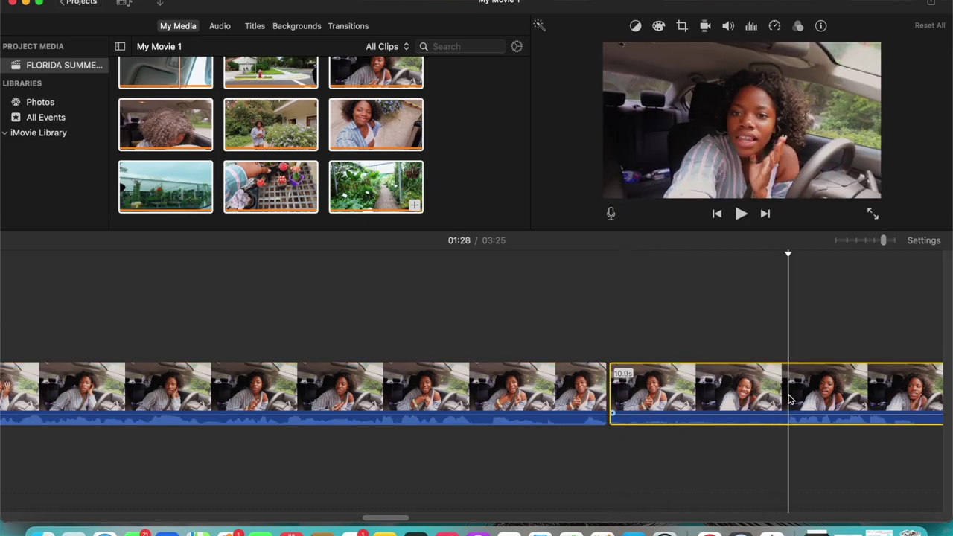
{"action": "key", "text": "Delete"}
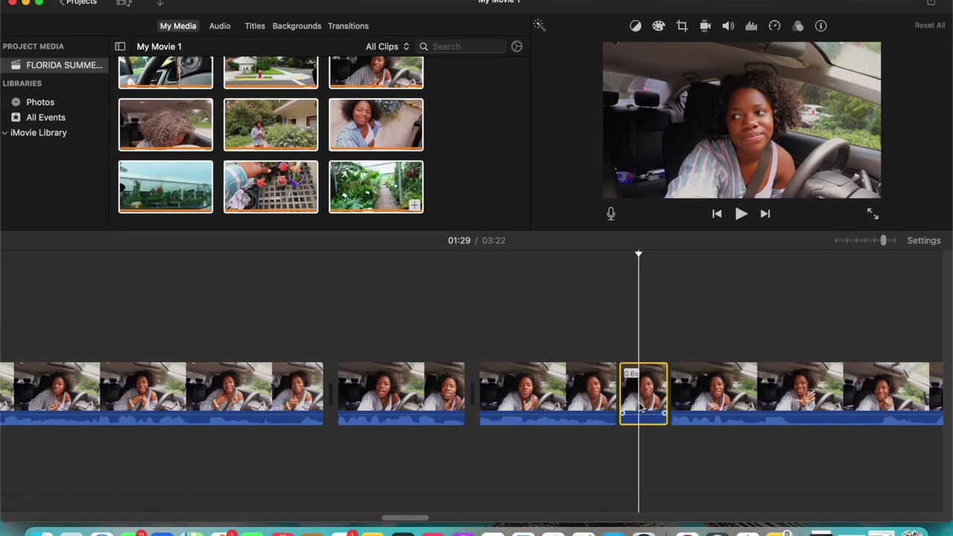
{"action": "left_click_drag", "start_coordinate": [666, 405], "coordinate": [746, 405]}
{"action": "left_click", "coordinate": [848, 406]}
{"action": "key", "text": "Delete"}
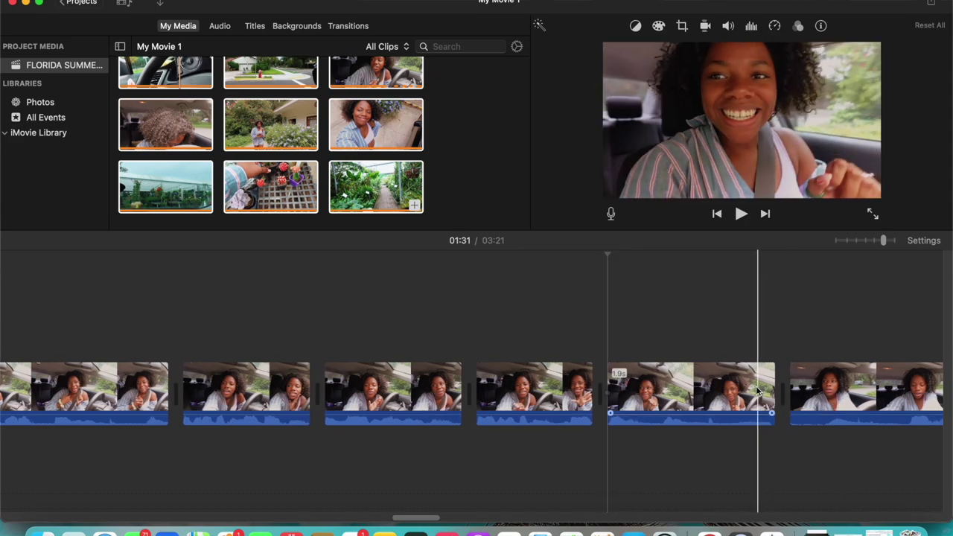
Step: Split the 1.9-second end piece of the car talking clip and delete its last 0.7 seconds
{"action": "left_click", "coordinate": [708, 394]}
{"action": "key", "text": "super+b"}
{"action": "left_click", "coordinate": [716, 394]}
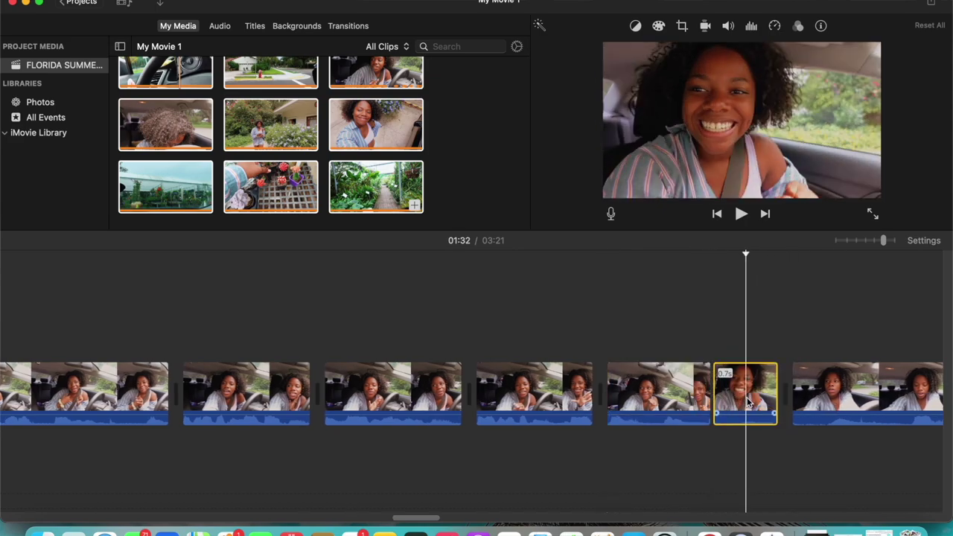
{"action": "key", "text": "Delete"}
{"action": "left_click", "coordinate": [716, 408]}
{"action": "key", "text": "super+b"}
{"action": "key", "text": "Delete"}
Step: Split the 41.6-second car clip at 01:39 on the timeline
{"action": "scroll", "coordinate": [754, 402], "scroll_direction": "right", "scroll_amount": 5}
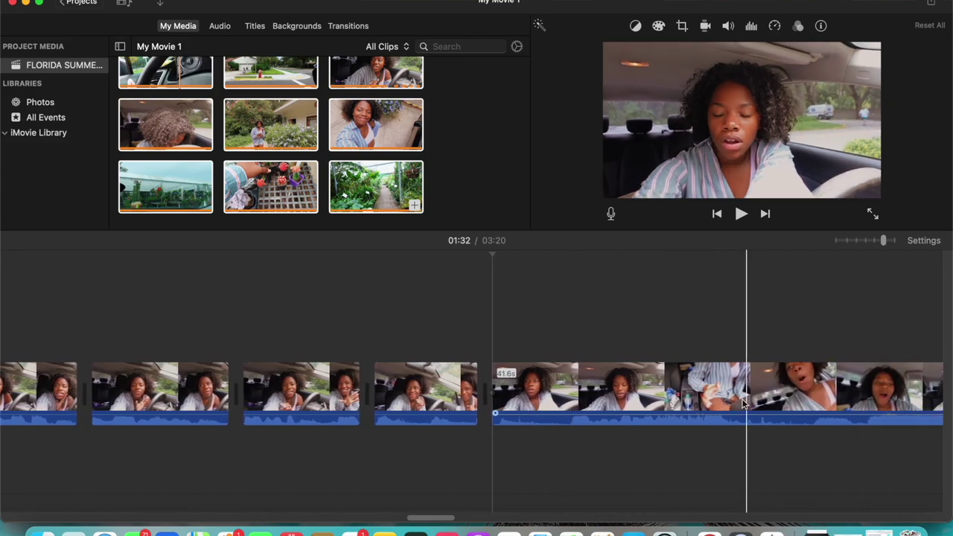
{"action": "scroll", "coordinate": [832, 406], "scroll_direction": "right", "scroll_amount": 10}
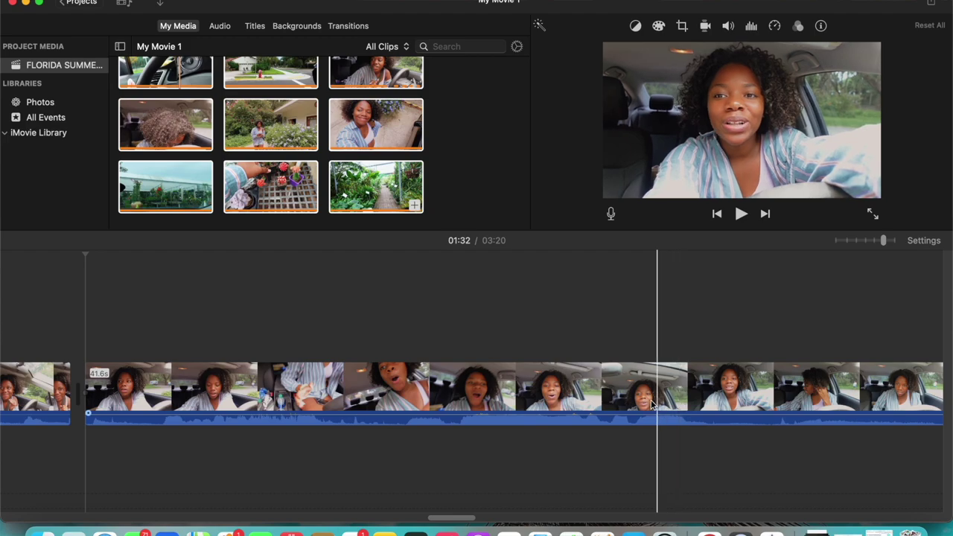
{"action": "left_click", "coordinate": [716, 396]}
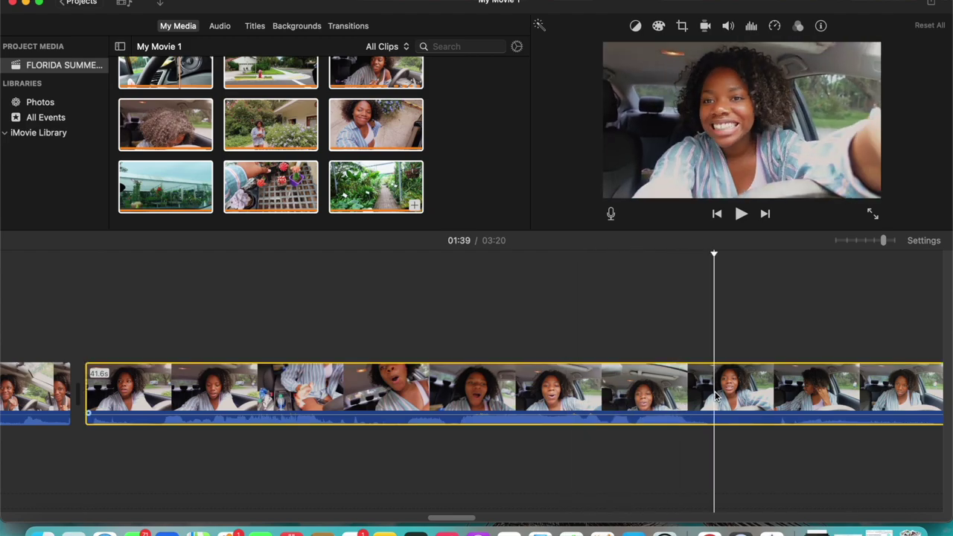
{"action": "key", "text": "super+b"}
{"action": "scroll", "coordinate": [716, 391], "scroll_direction": "right", "scroll_amount": 10}
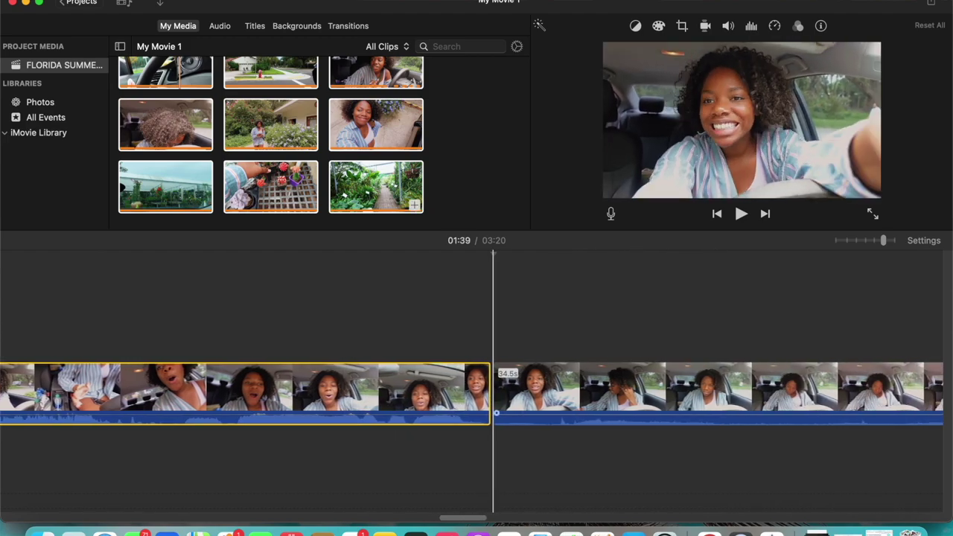
{"action": "scroll", "coordinate": [716, 391], "scroll_direction": "right", "scroll_amount": 6}
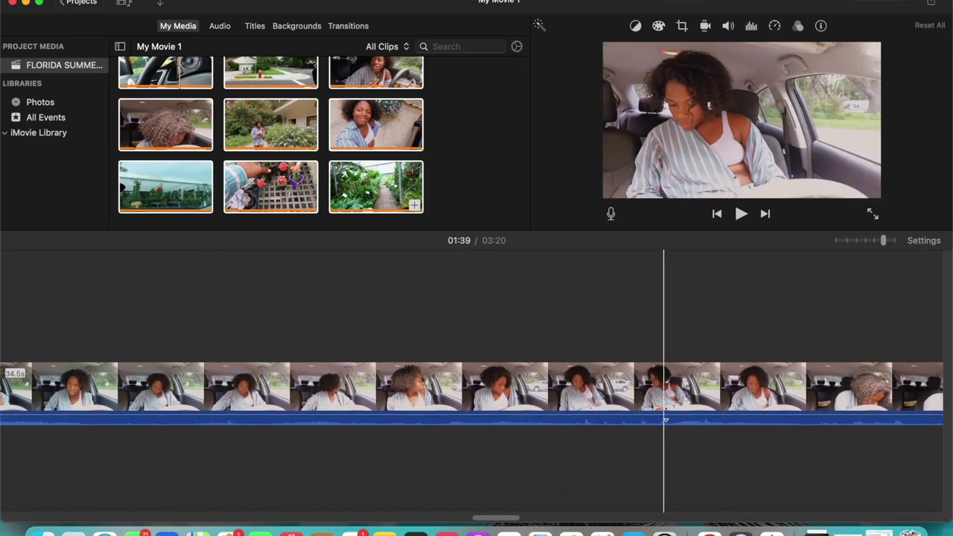
{"action": "scroll", "coordinate": [723, 417], "scroll_direction": "right", "scroll_amount": 5}
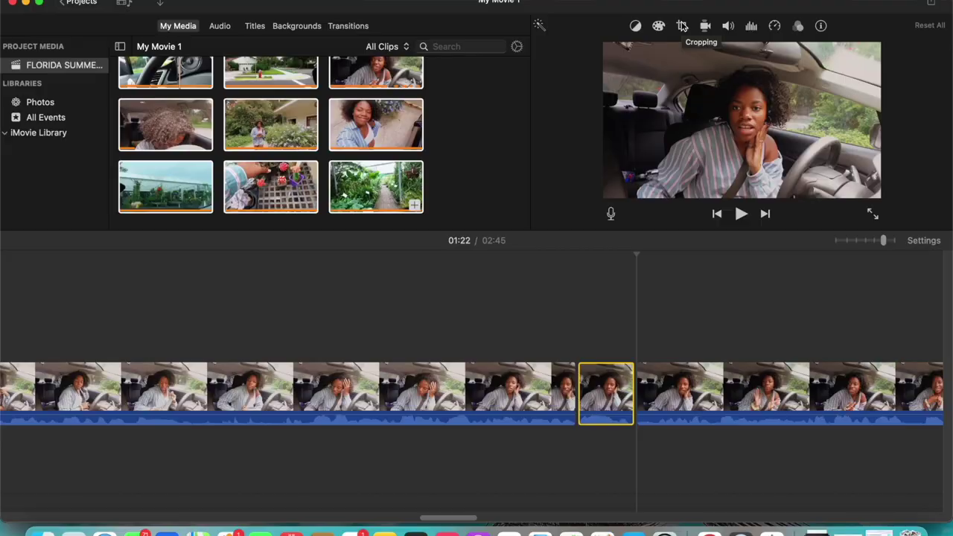
Step: Try Crop to Fill on the 0.6-second clip at 01:21, centring a slightly smaller crop frame on the speaker, and play it back
{"action": "left_click", "coordinate": [682, 26]}
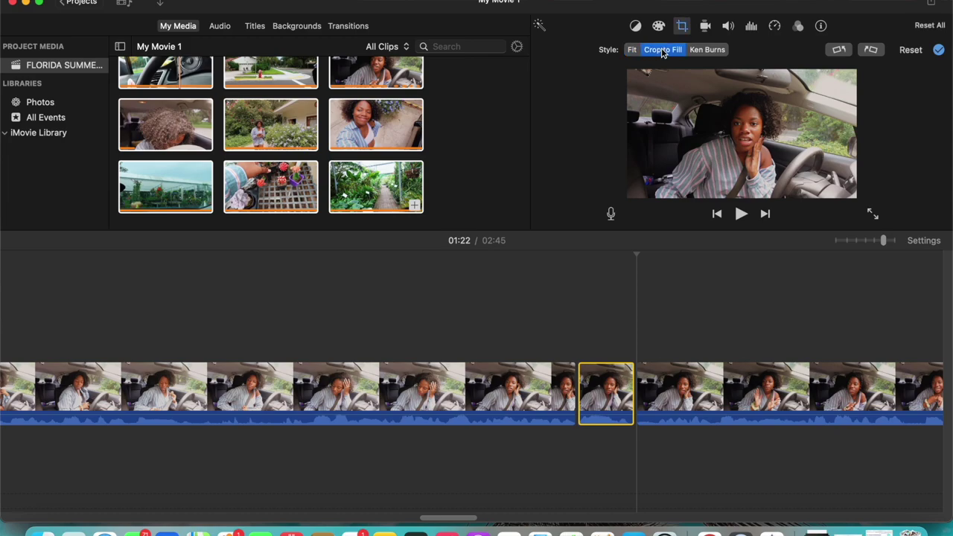
{"action": "left_click", "coordinate": [589, 379]}
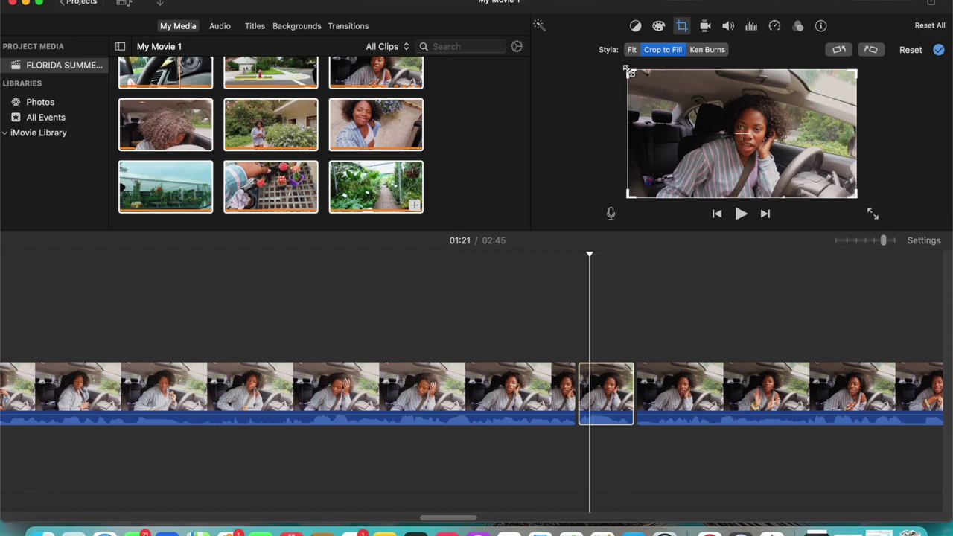
{"action": "left_click_drag", "start_coordinate": [634, 73], "coordinate": [657, 91]}
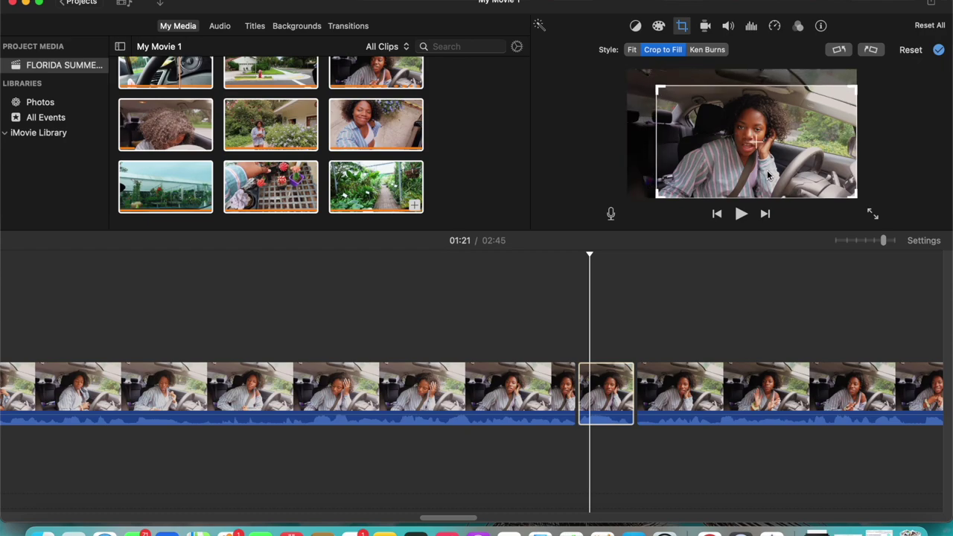
{"action": "left_click_drag", "start_coordinate": [767, 174], "coordinate": [753, 167]}
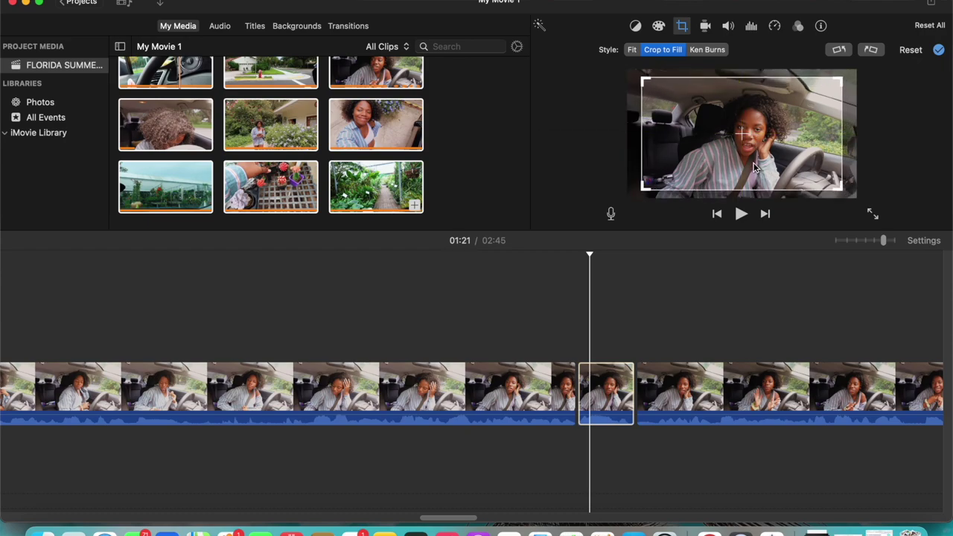
{"action": "key", "text": "space"}
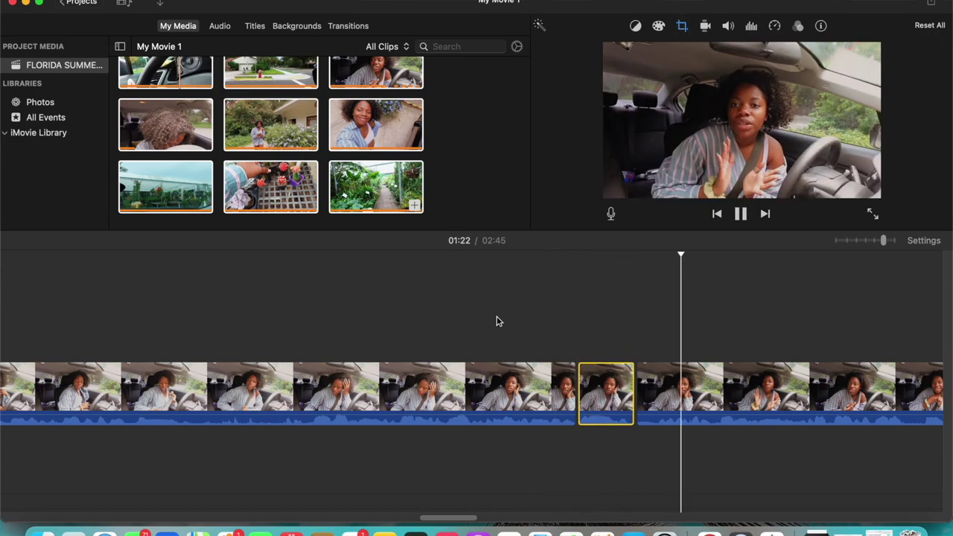
{"action": "key", "text": "space"}
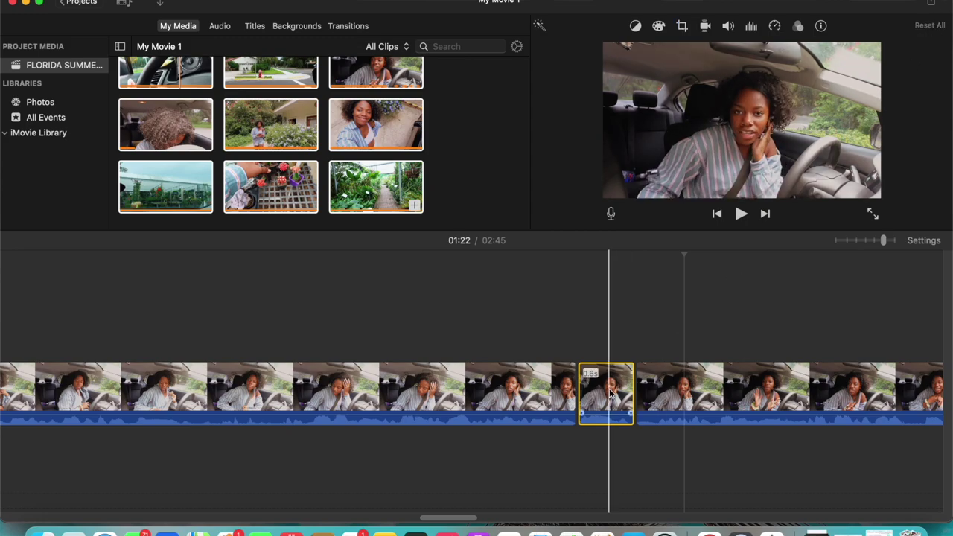
Step: Try a Ken Burns zoom on the 0.6-second clip at 01:21, adjust its start frame and play it back
{"action": "left_click", "coordinate": [683, 26]}
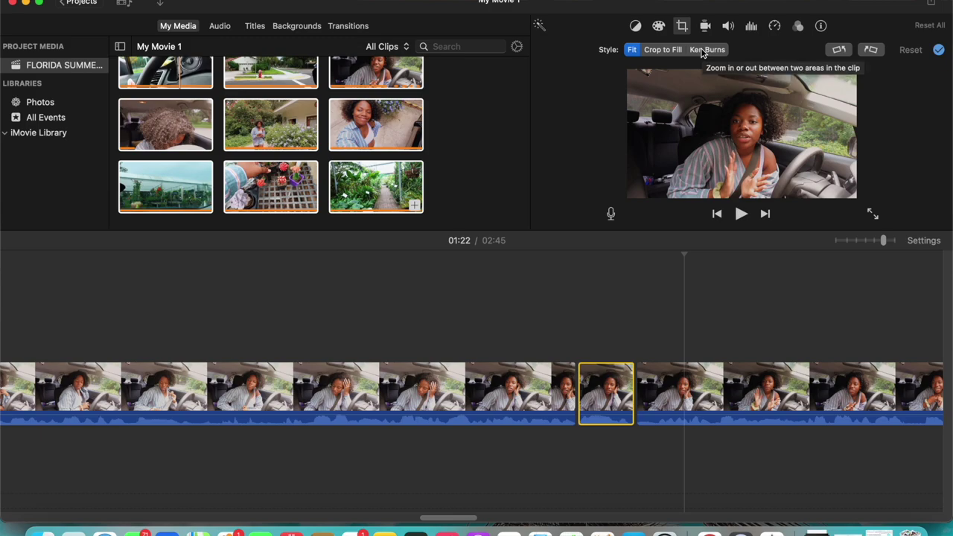
{"action": "left_click", "coordinate": [700, 50]}
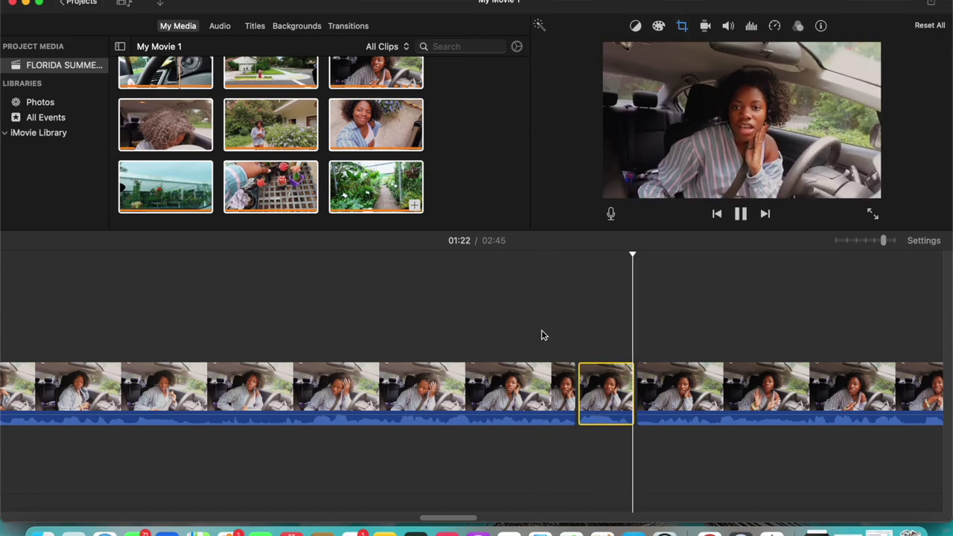
{"action": "left_click", "coordinate": [683, 27]}
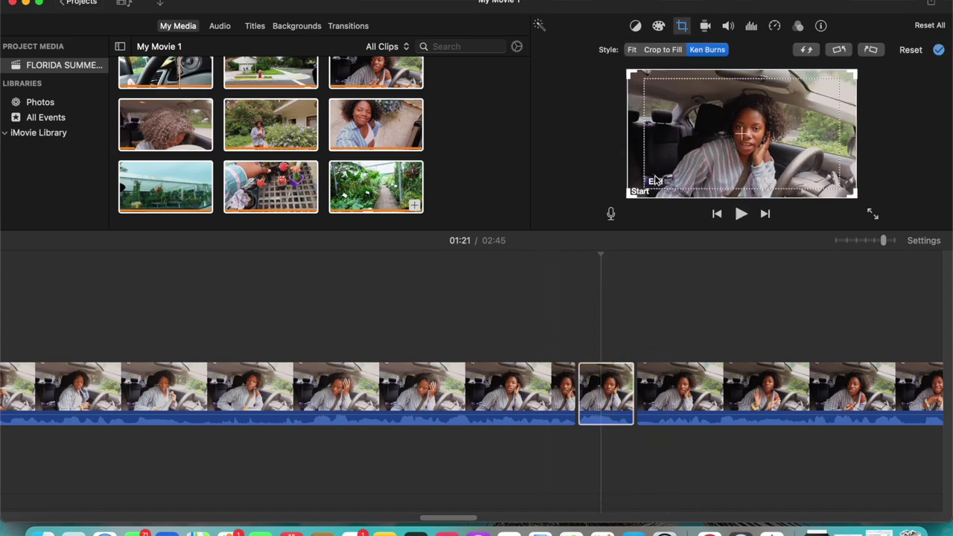
{"action": "left_click_drag", "start_coordinate": [628, 194], "coordinate": [705, 146]}
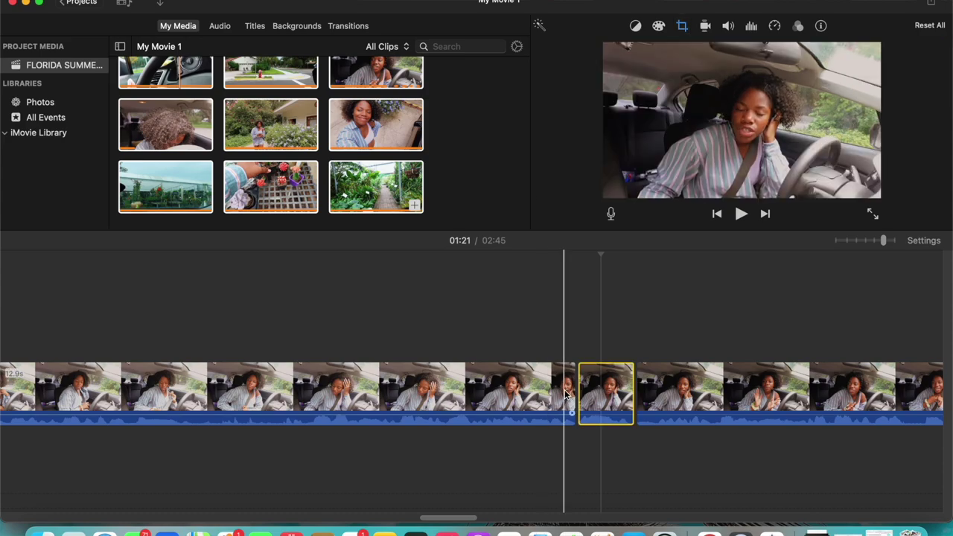
{"action": "key", "text": "space"}
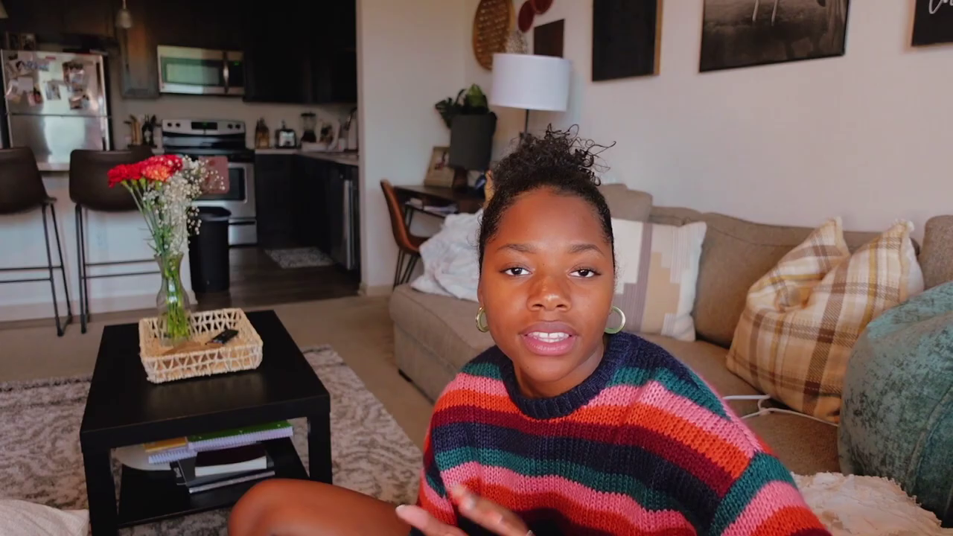
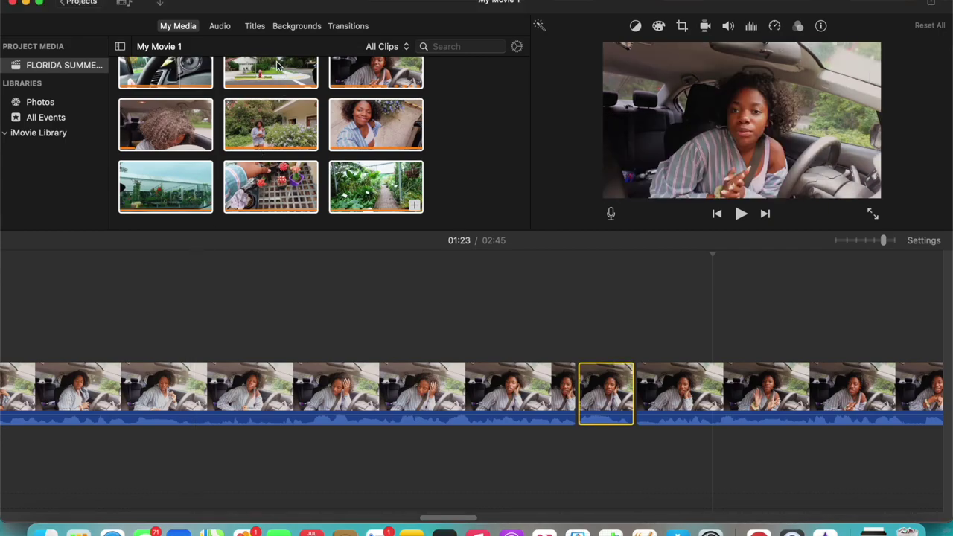
Step: Add the City Night Crowd sound effect beneath the start of the movie and adjust its volume
{"action": "left_click", "coordinate": [227, 29]}
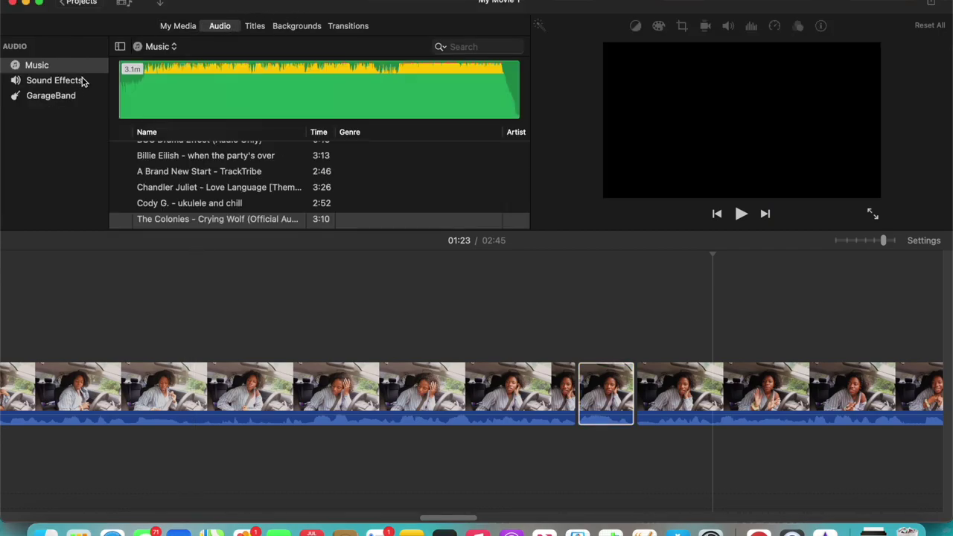
{"action": "left_click", "coordinate": [83, 80]}
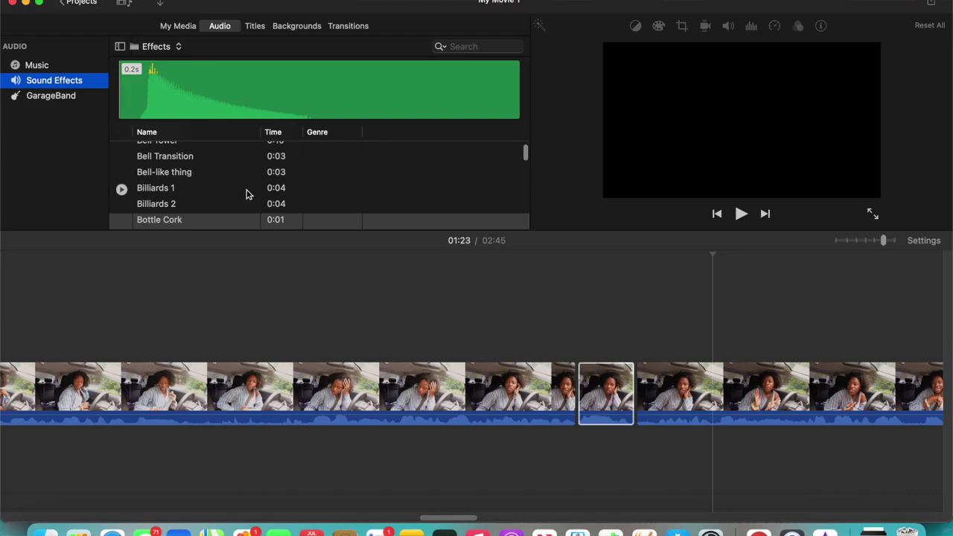
{"action": "scroll", "coordinate": [248, 194], "scroll_direction": "up", "scroll_amount": 5}
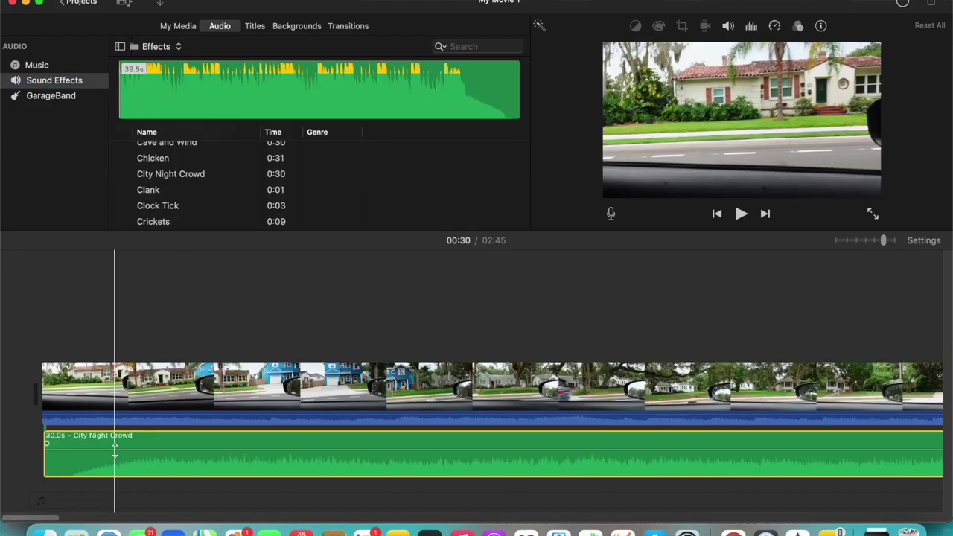
{"action": "left_click_drag", "start_coordinate": [114, 447], "coordinate": [111, 437]}
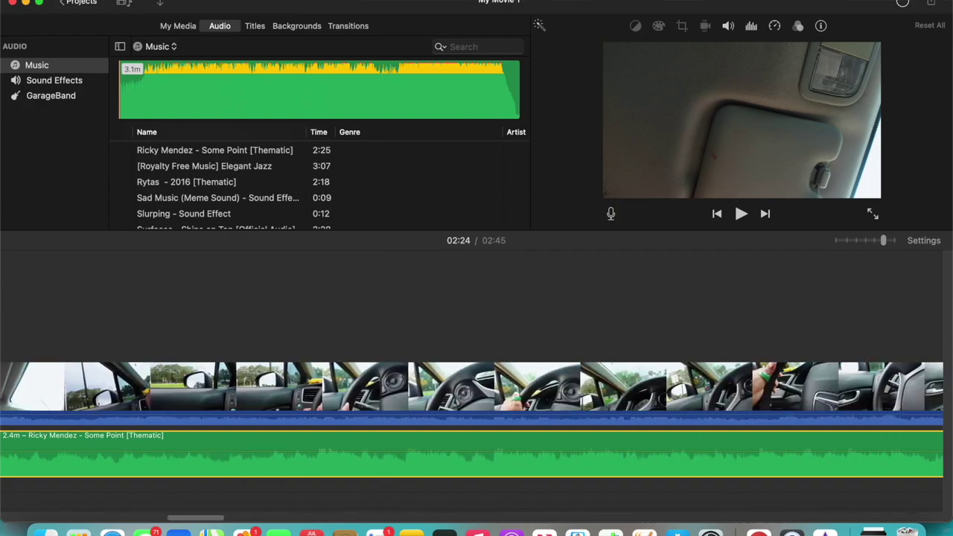
Step: Split the Some Point music track at 01:32 and 01:39 and lower the volume of the section between to about 5%
{"action": "scroll", "coordinate": [425, 478], "scroll_direction": "right", "scroll_amount": 15}
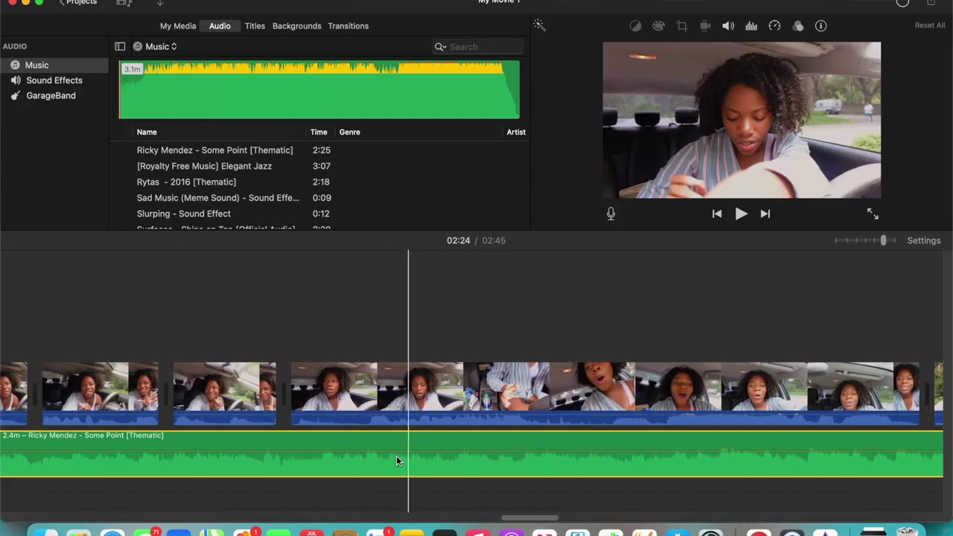
{"action": "key", "text": "super+b"}
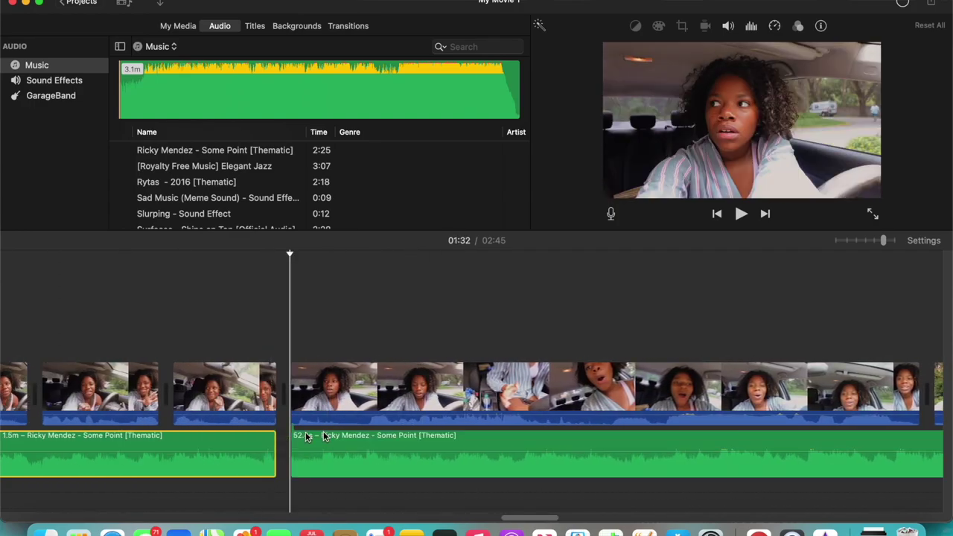
{"action": "left_click", "coordinate": [928, 438]}
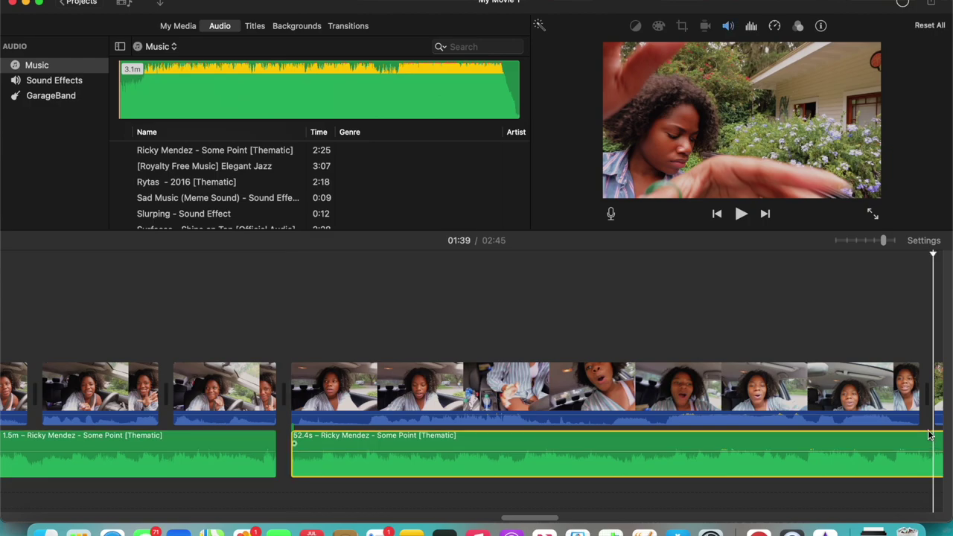
{"action": "left_click_drag", "start_coordinate": [484, 445], "coordinate": [484, 464]}
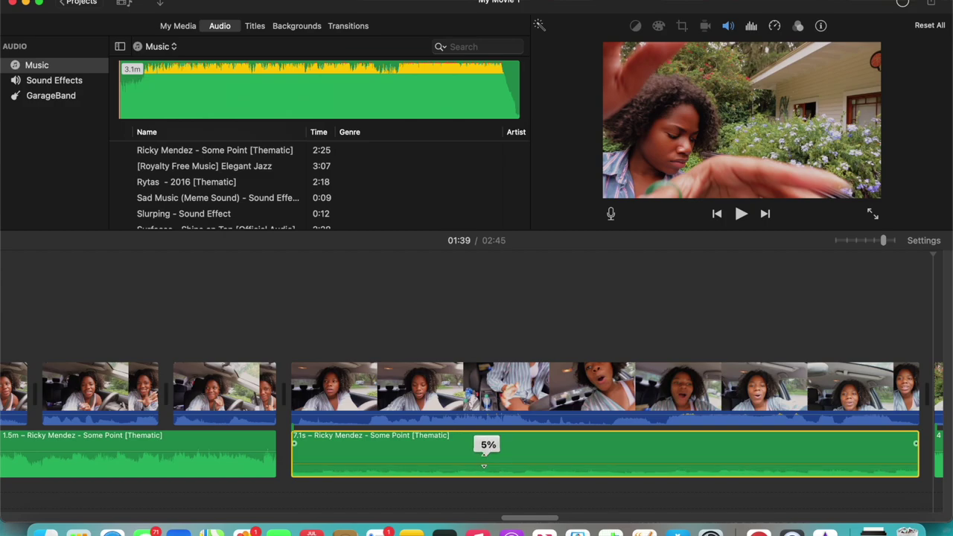
{"action": "left_click_drag", "start_coordinate": [484, 466], "coordinate": [484, 467]}
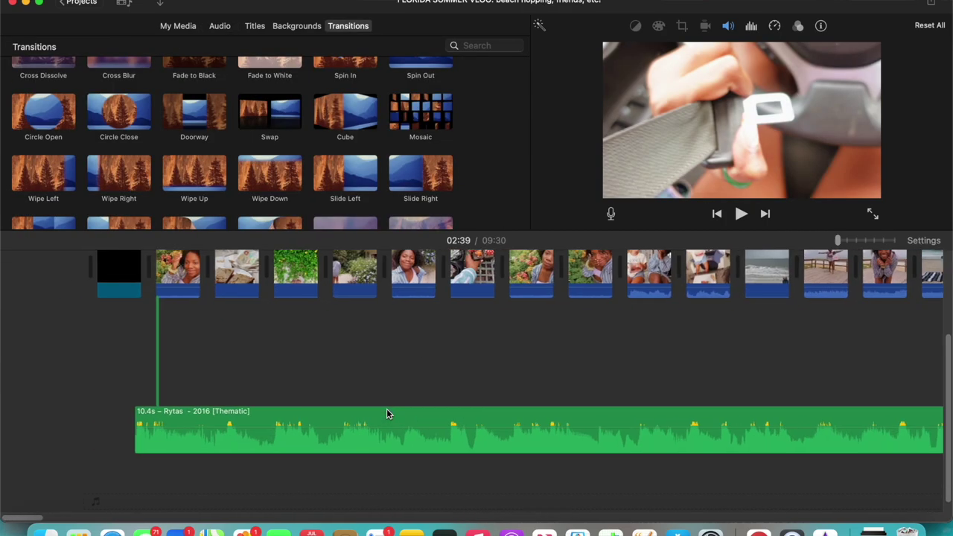
Step: Examine the audio effect choices for the 3.9-second audio clip under the hand-knocking shot in the Florida vlog, leaving its effect at Muffled
{"action": "scroll", "coordinate": [387, 408], "scroll_direction": "right", "scroll_amount": 3}
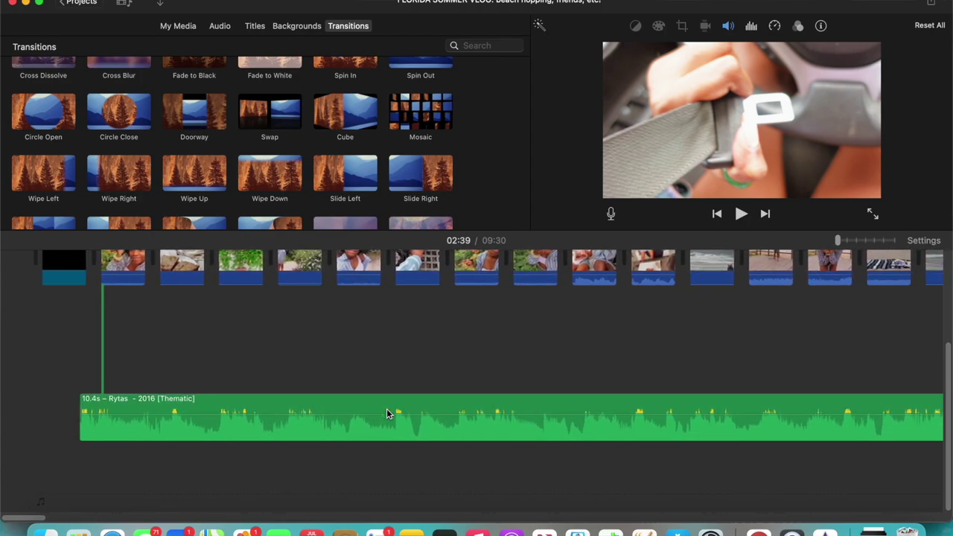
{"action": "scroll", "coordinate": [383, 409], "scroll_direction": "right", "scroll_amount": 15}
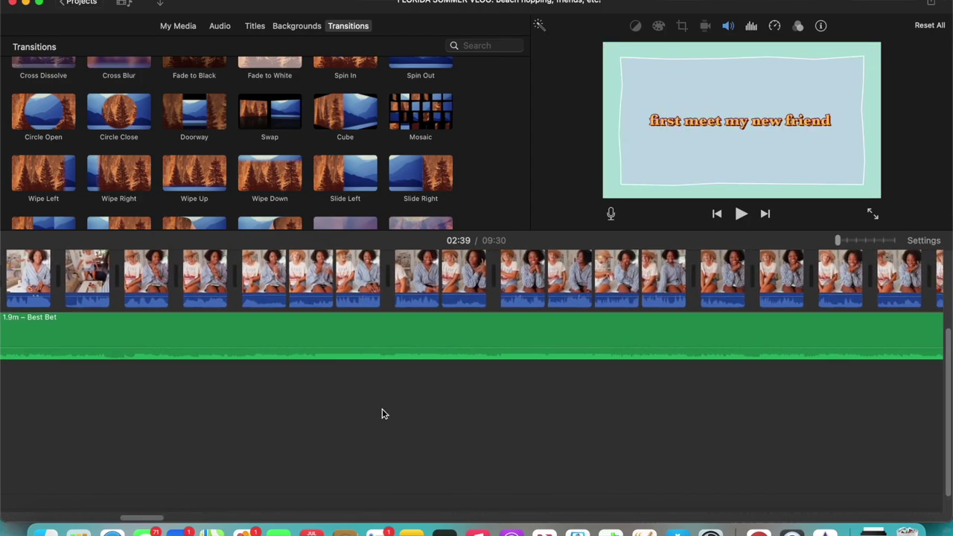
{"action": "scroll", "coordinate": [383, 414], "scroll_direction": "left", "scroll_amount": 10}
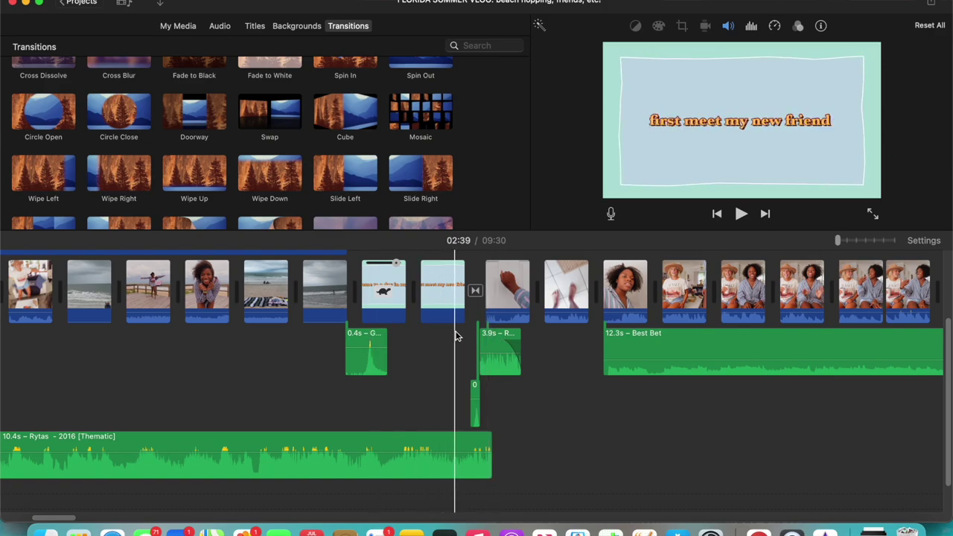
{"action": "left_click", "coordinate": [495, 344]}
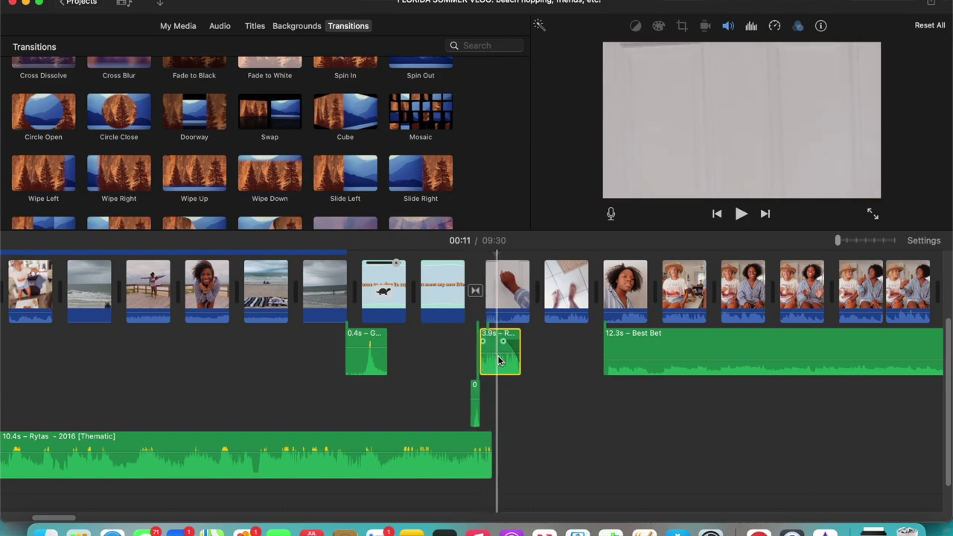
{"action": "left_click", "coordinate": [797, 28]}
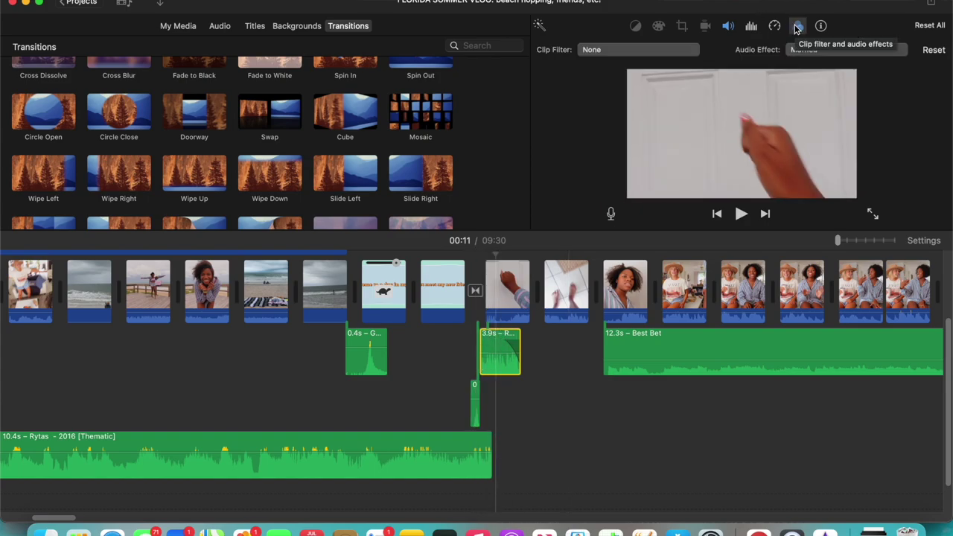
{"action": "left_click", "coordinate": [795, 50]}
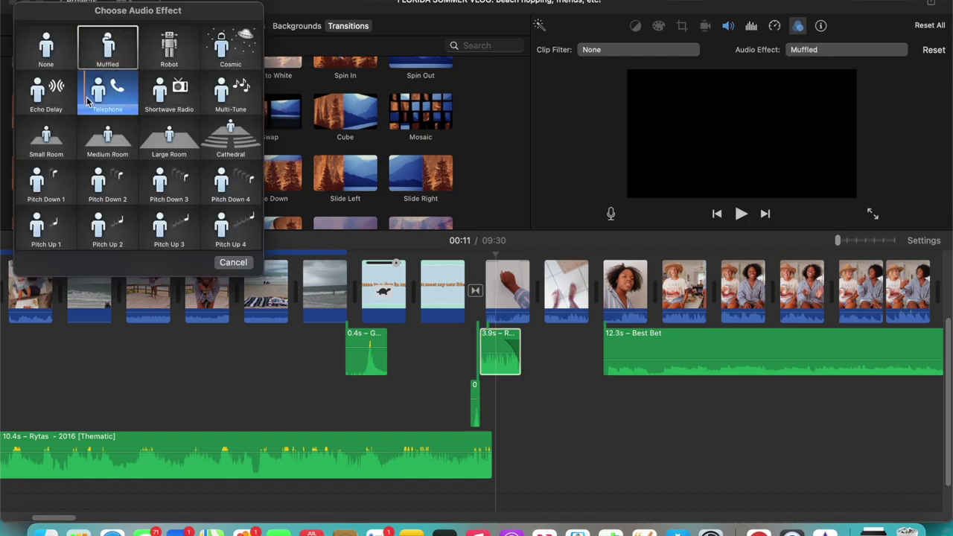
{"action": "key", "text": "Escape"}
{"action": "scroll", "coordinate": [476, 297], "scroll_direction": "right", "scroll_amount": 5}
{"action": "left_click", "coordinate": [331, 343]}
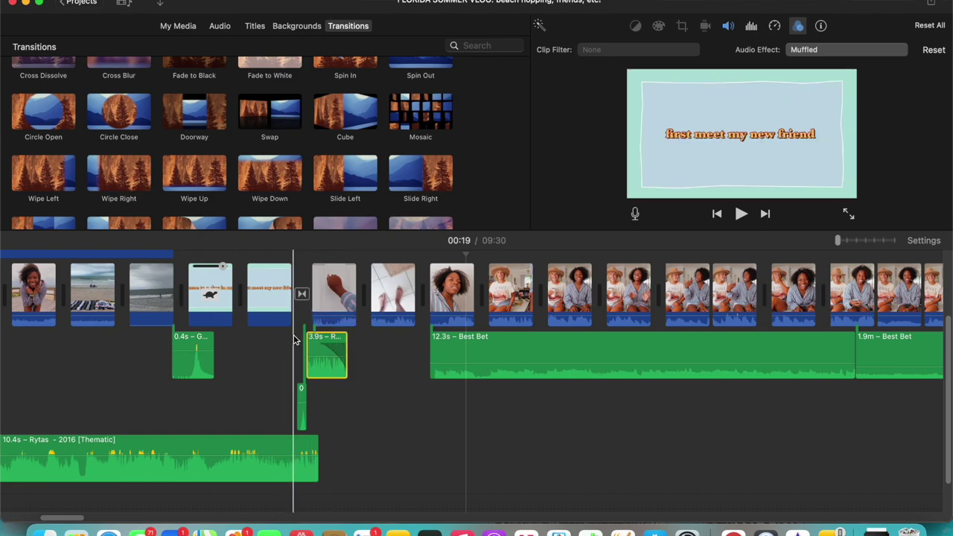
{"action": "key", "text": "XF86AudioRaiseVolume"}
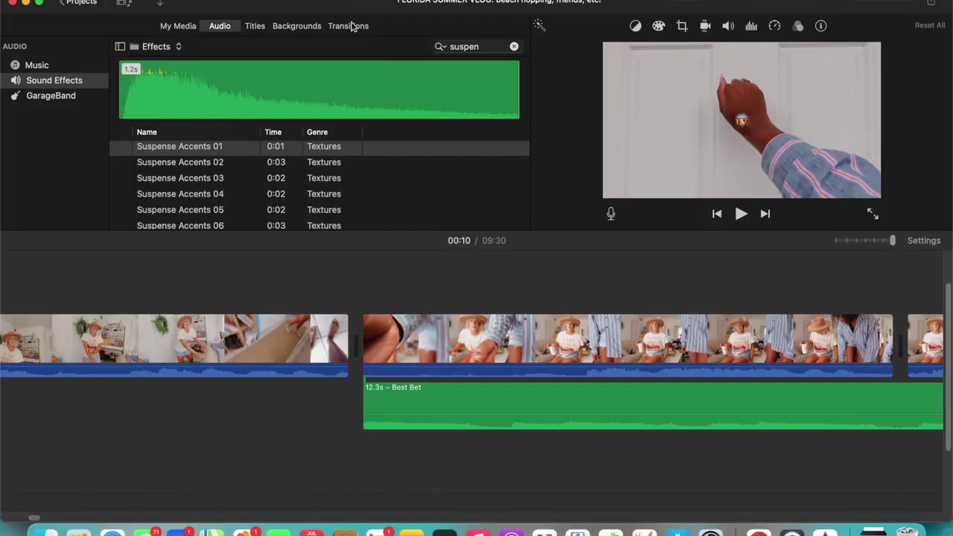
Step: Browse the available transitions and preview Circle Open and Circle Close
{"action": "left_click", "coordinate": [348, 26]}
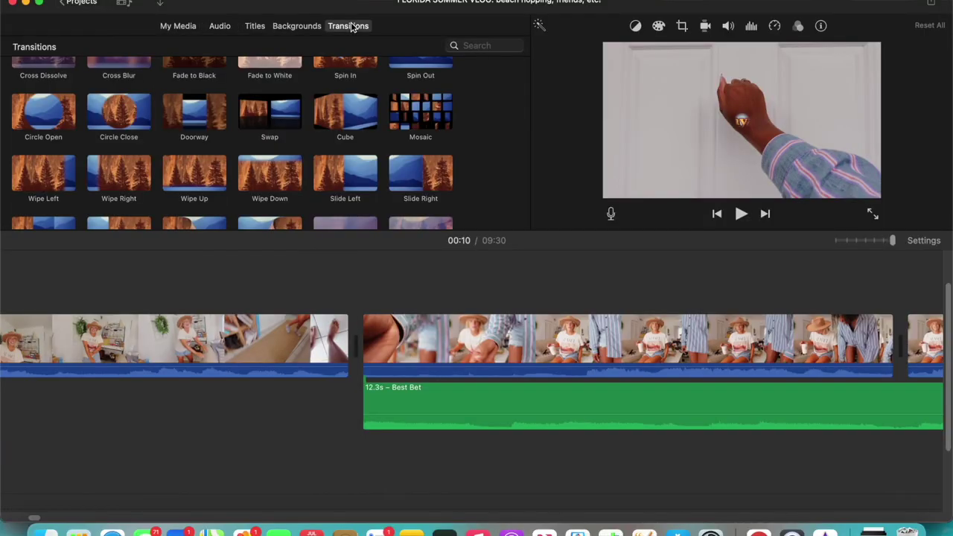
{"action": "scroll", "coordinate": [289, 131], "scroll_direction": "up", "scroll_amount": 3}
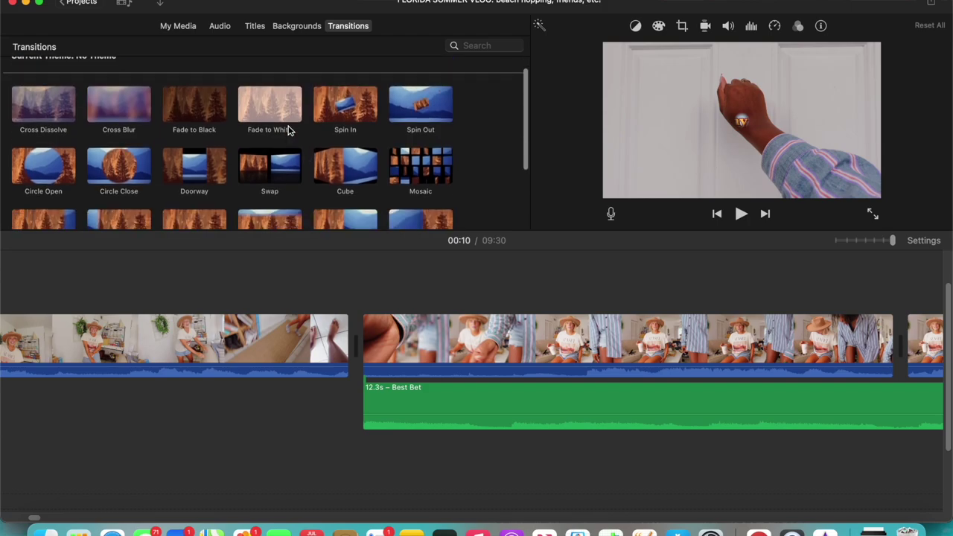
{"action": "left_click", "coordinate": [32, 170]}
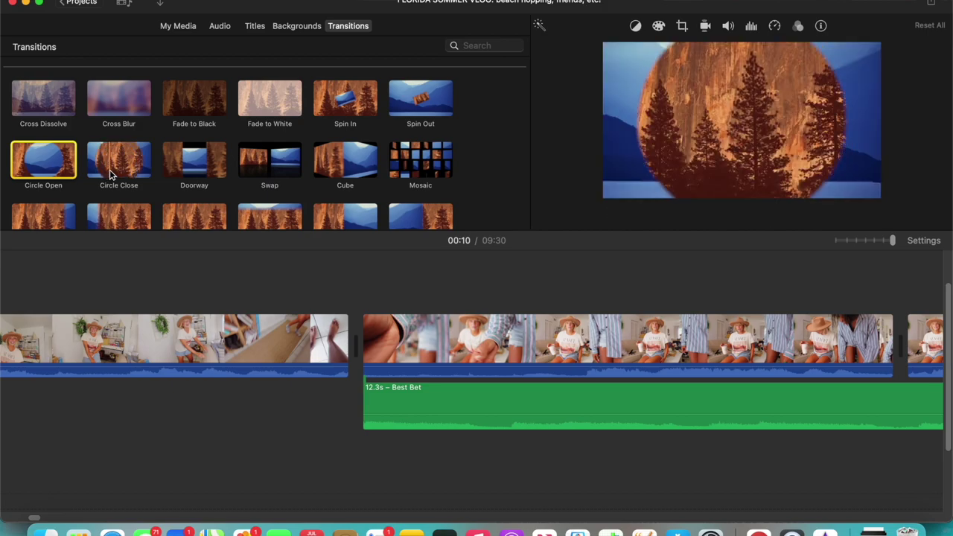
{"action": "scroll", "coordinate": [142, 171], "scroll_direction": "down", "scroll_amount": 3}
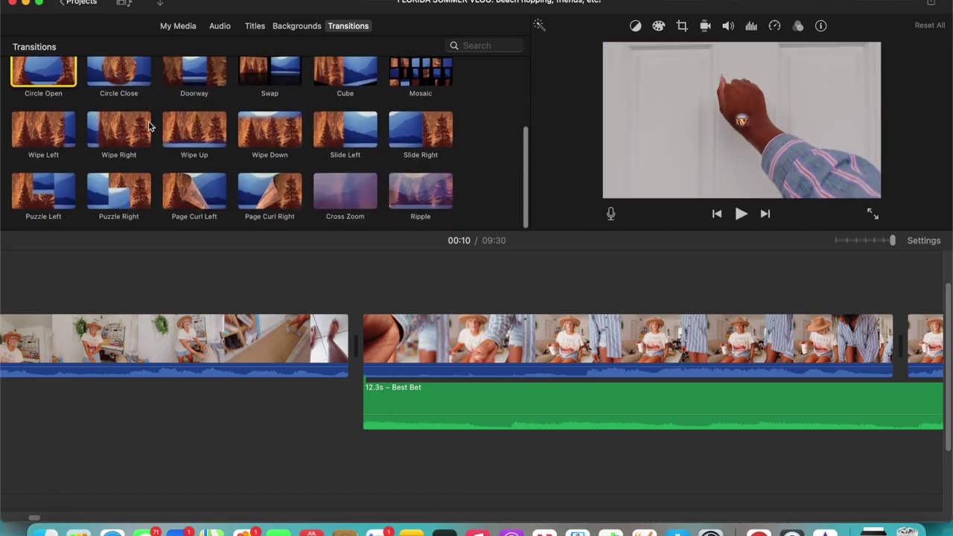
Step: Add a Slide Left transition between the tiled-floor clip and the hand close-up clip at 00:17, and play it back
{"action": "left_click_drag", "start_coordinate": [357, 128], "coordinate": [355, 339]}
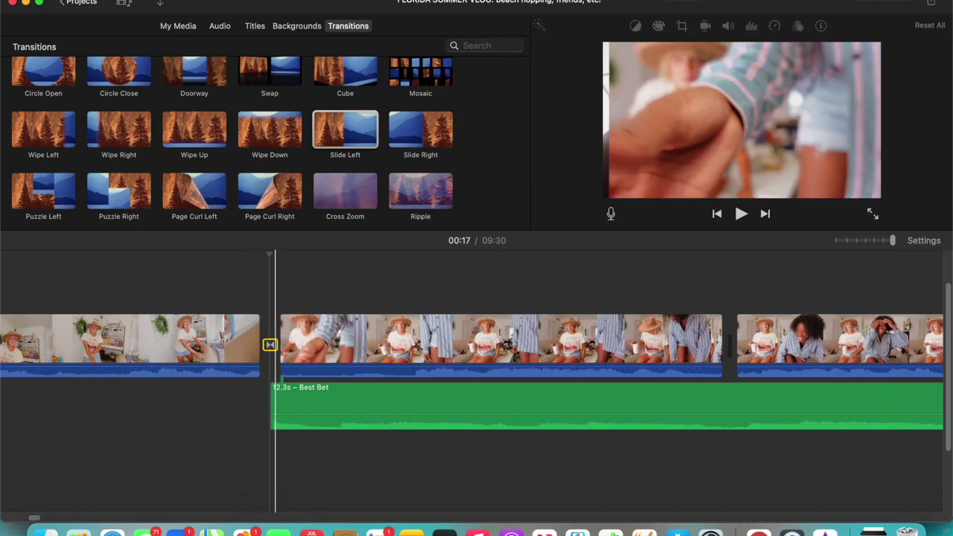
{"action": "key", "text": "XF86AudioMute"}
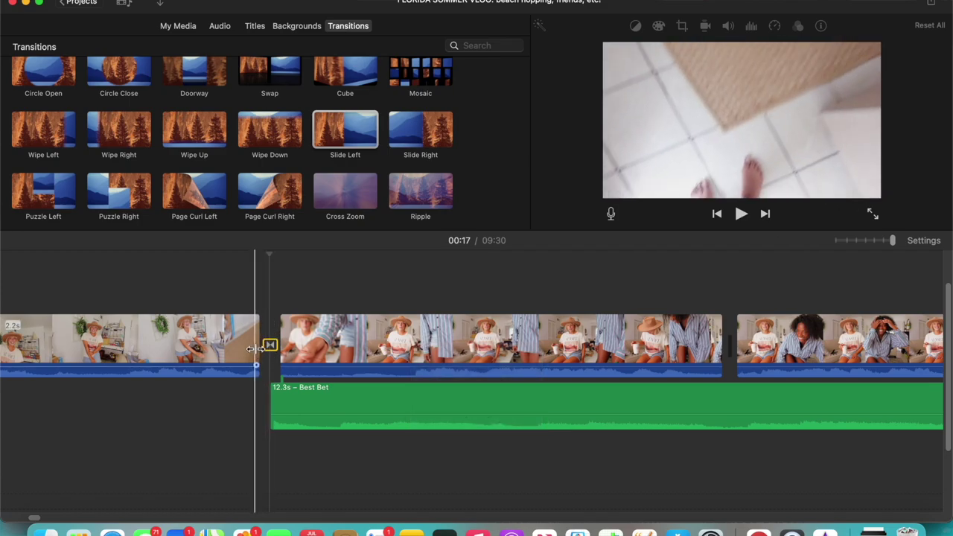
{"action": "key", "text": "space"}
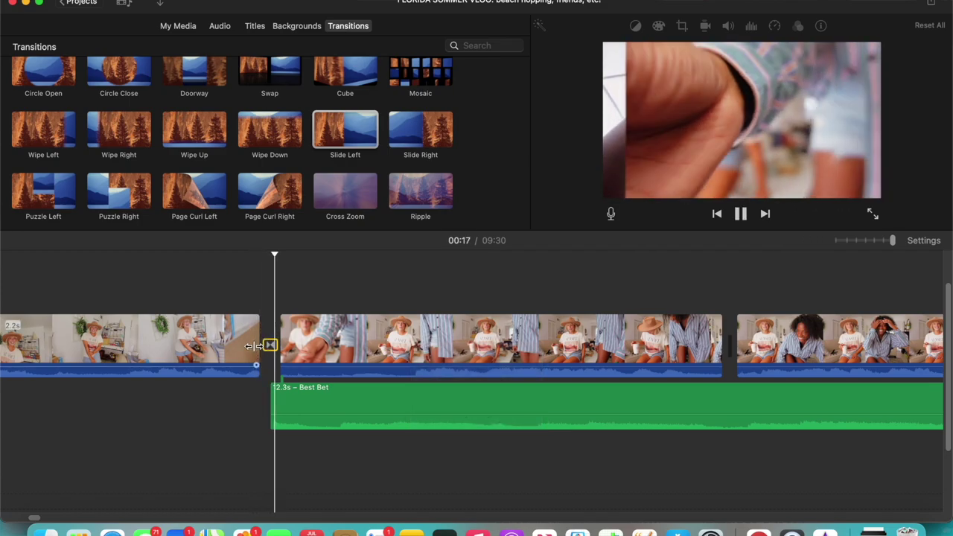
{"action": "key", "text": "space"}
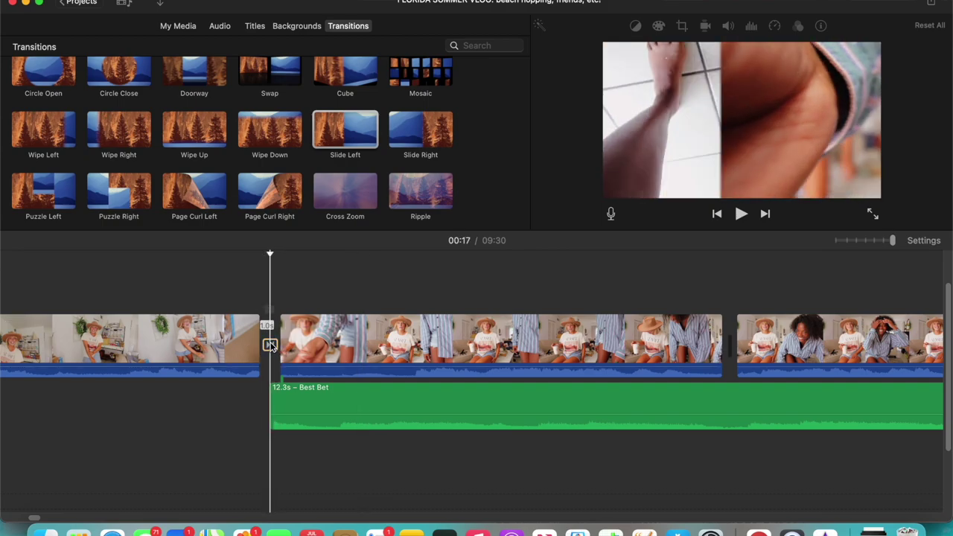
Step: Set the Slide Left transition's duration to 0.3 s and play back the join
{"action": "double_click", "coordinate": [270, 346]}
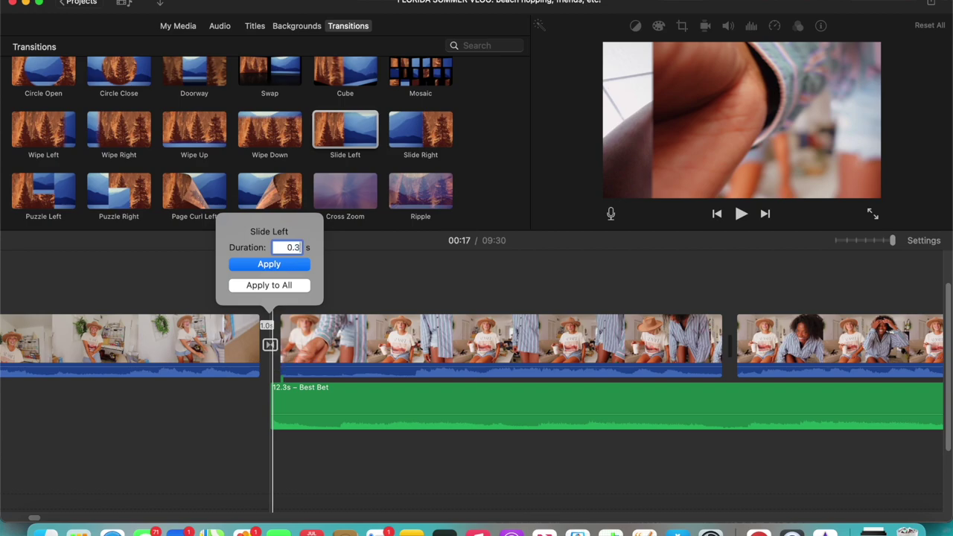
{"action": "key", "text": "Return"}
{"action": "key", "text": "space"}
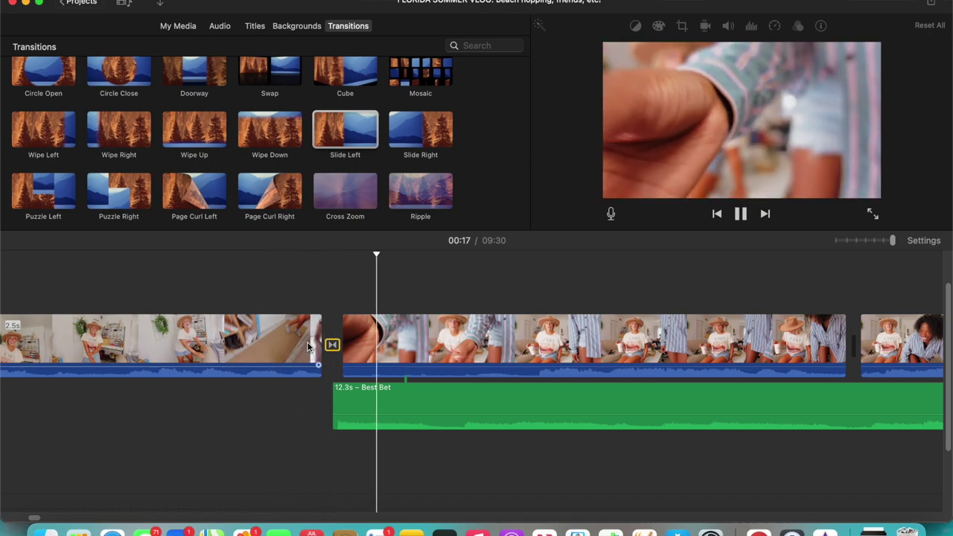
{"action": "key", "text": "space"}
{"action": "key", "text": "space"}
{"action": "key", "text": "space"}
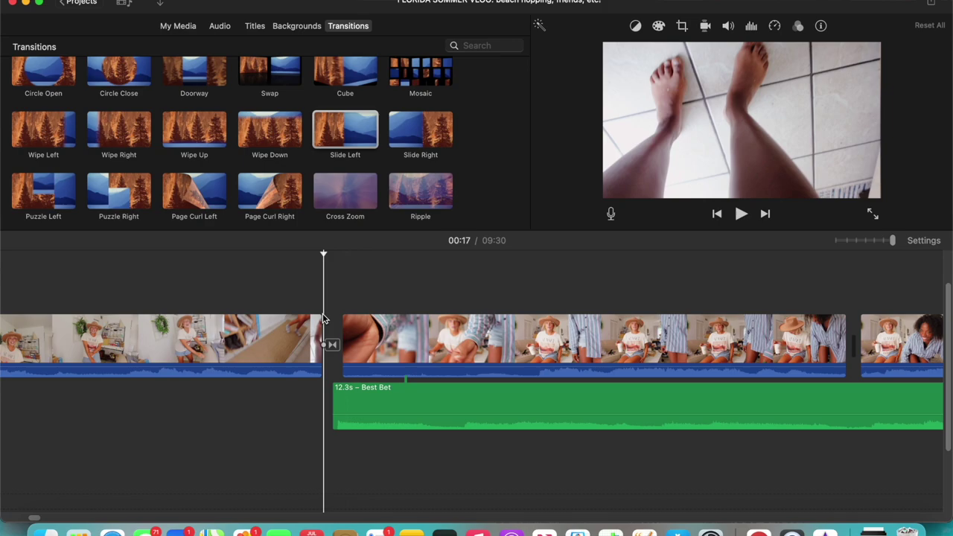
Step: Search the sound effects for "golf", place Golf Hit beneath the Slide Left transition at 00:17, and play the result
{"action": "left_click", "coordinate": [220, 27]}
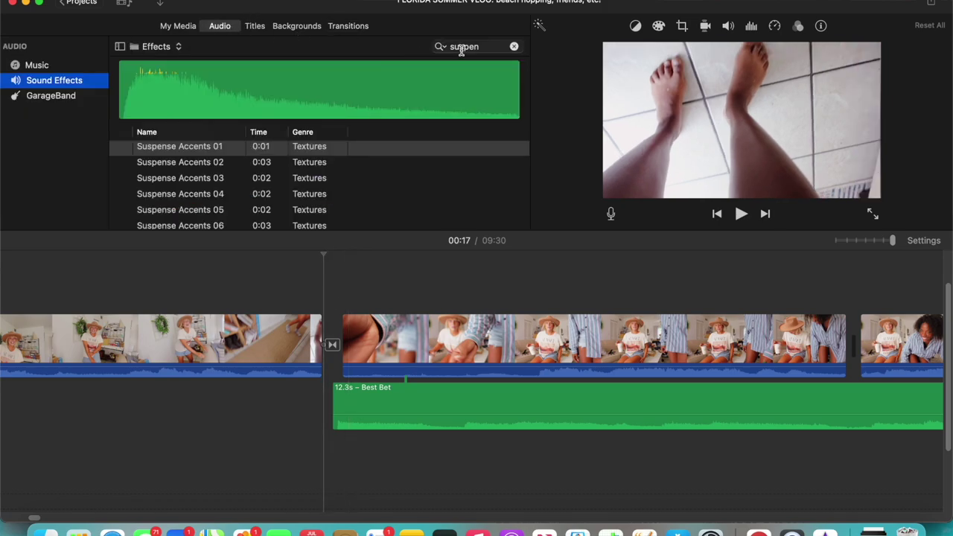
{"action": "type", "text": "golf"}
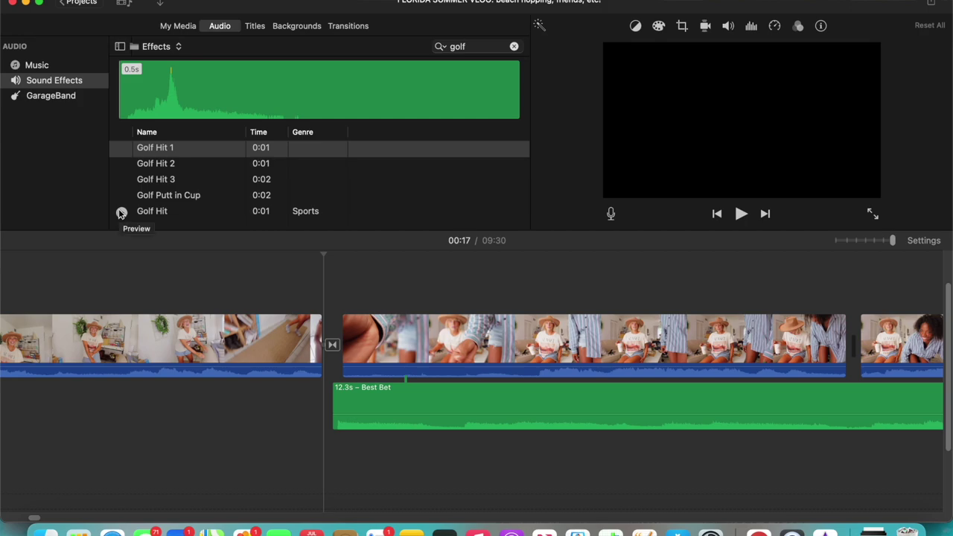
{"action": "left_click_drag", "start_coordinate": [141, 212], "coordinate": [336, 458]}
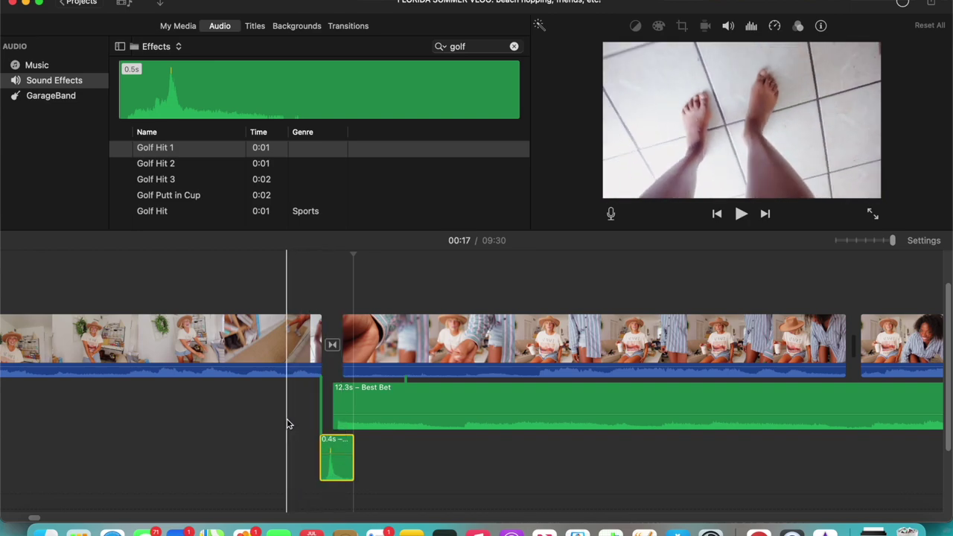
{"action": "key", "text": "XF86AudioRaiseVolume"}
{"action": "key", "text": "space"}
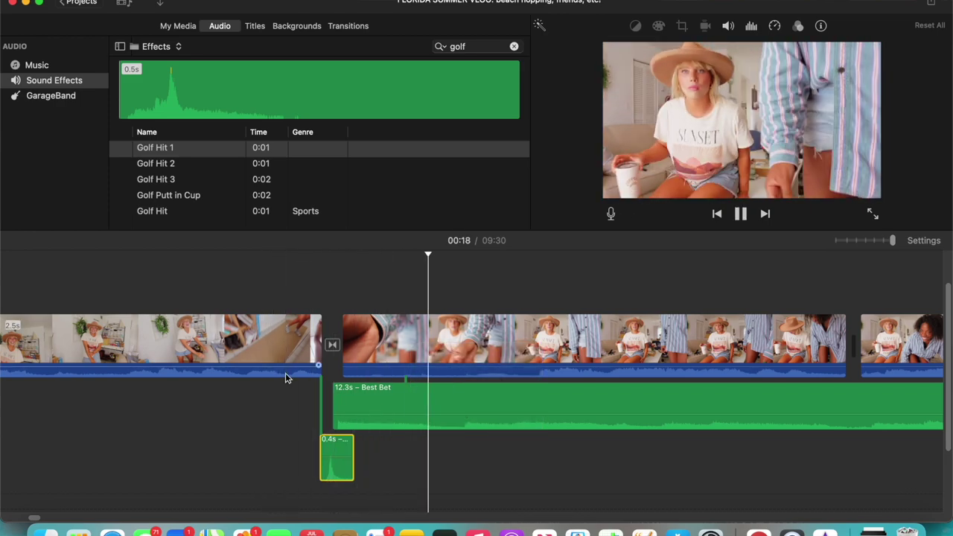
{"action": "key", "text": "space"}
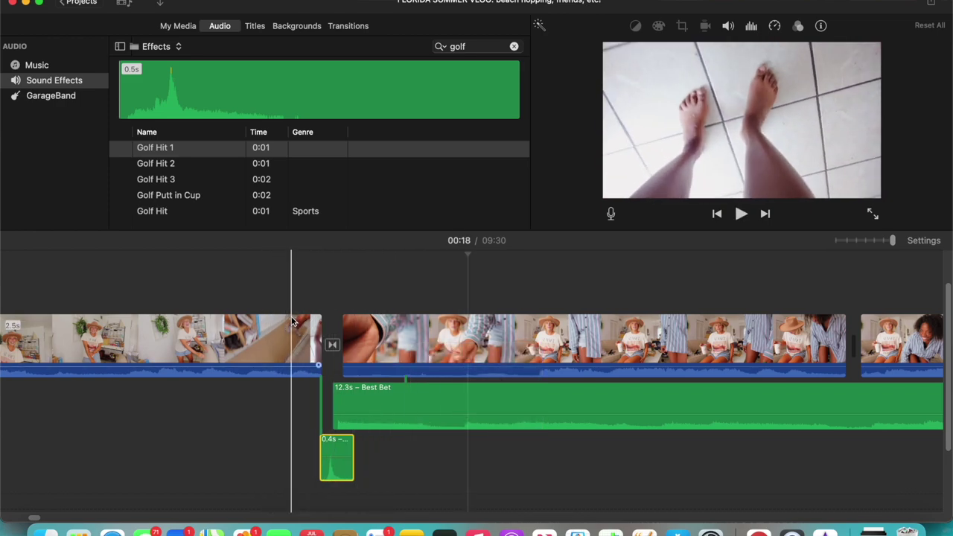
{"action": "key", "text": "space"}
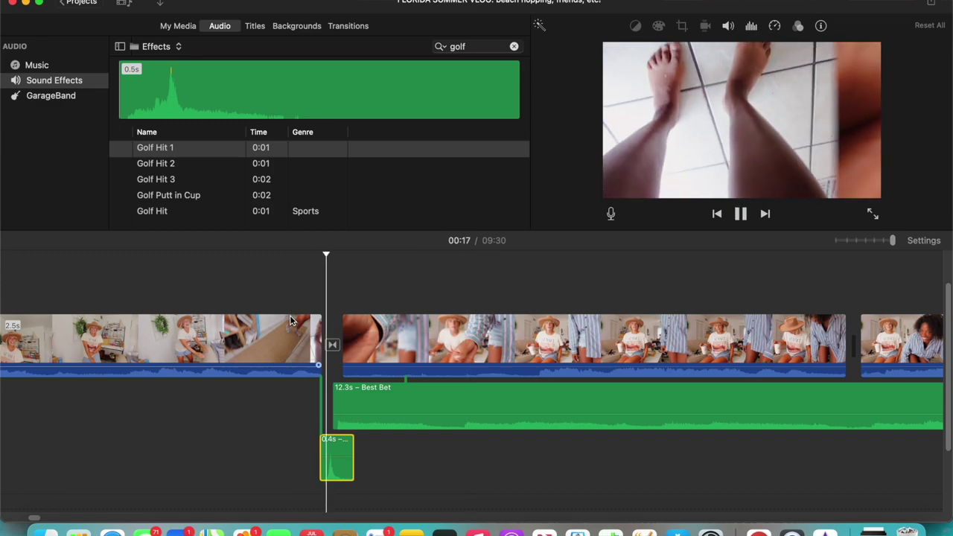
{"action": "key", "text": "space"}
Step: Replace the Slide Left transition at 00:17 with Circle Close
{"action": "left_click", "coordinate": [333, 346]}
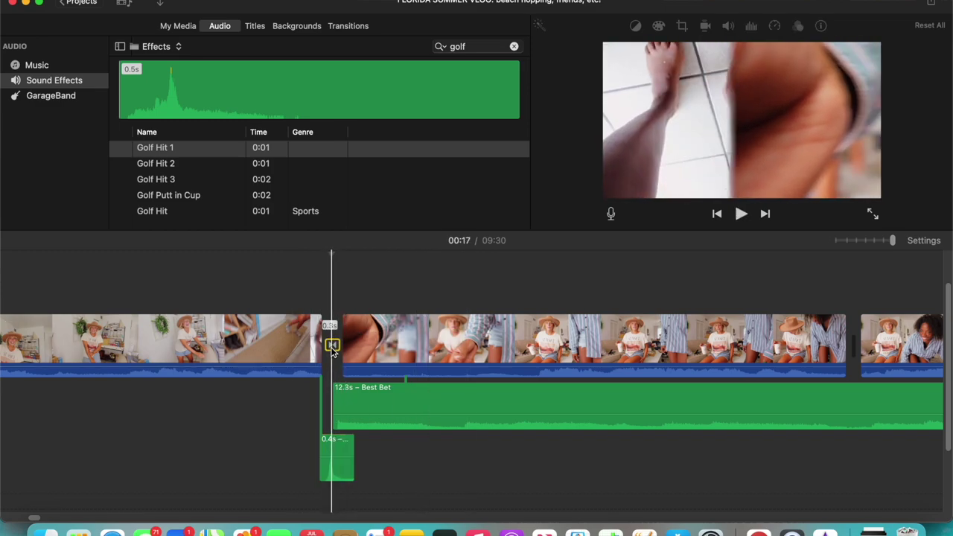
{"action": "key", "text": "Delete"}
{"action": "left_click", "coordinate": [332, 26]}
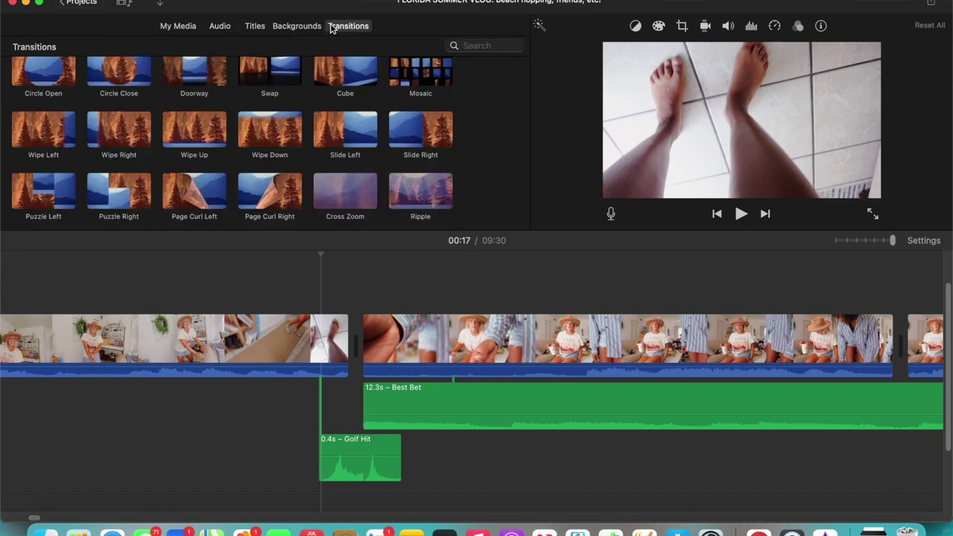
{"action": "scroll", "coordinate": [96, 126], "scroll_direction": "up", "scroll_amount": 2}
{"action": "left_click_drag", "start_coordinate": [112, 119], "coordinate": [270, 348]}
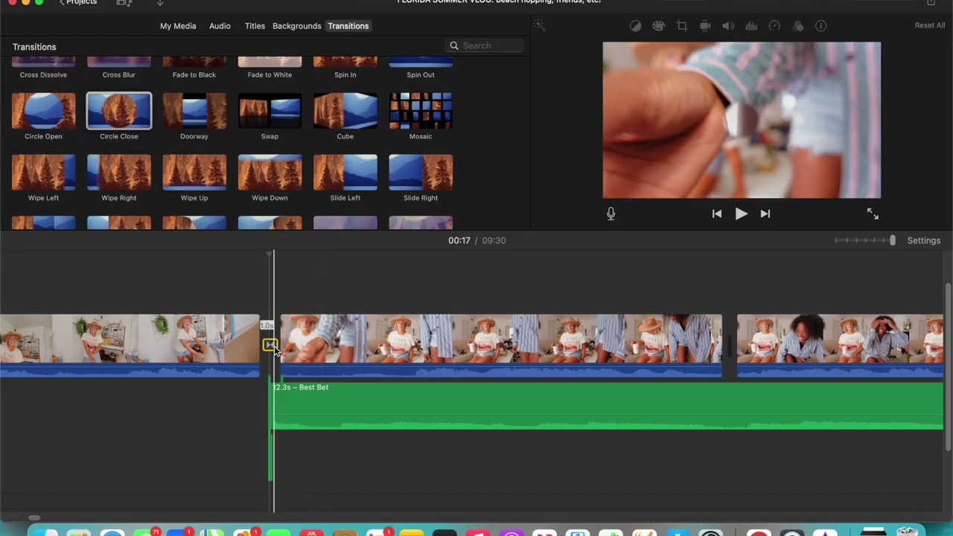
Step: Set the Circle Close transition's duration to 0.3 s and play it back
{"action": "double_click", "coordinate": [269, 346]}
{"action": "type", "text": "0.5"}
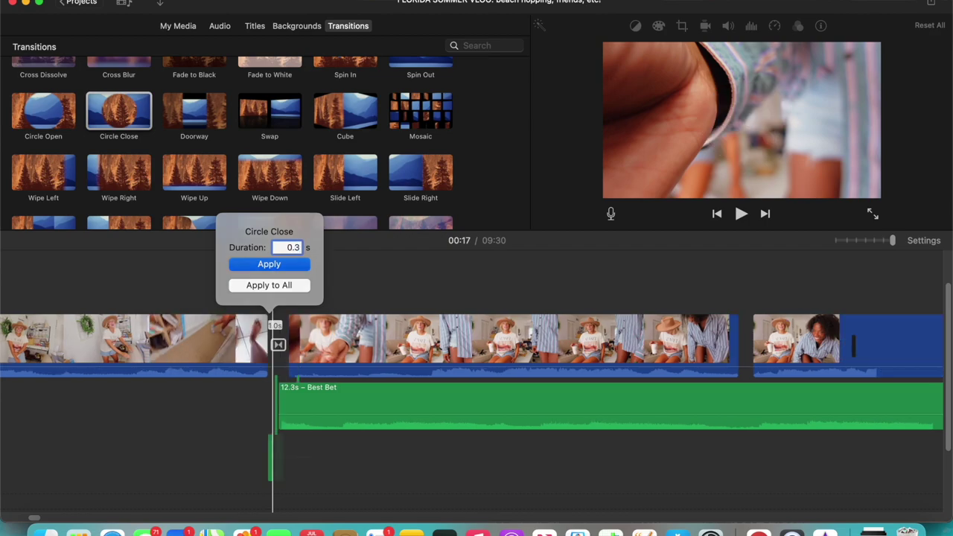
{"action": "key", "text": "Return"}
{"action": "key", "text": "space"}
{"action": "key", "text": "space"}
{"action": "key", "text": "space"}
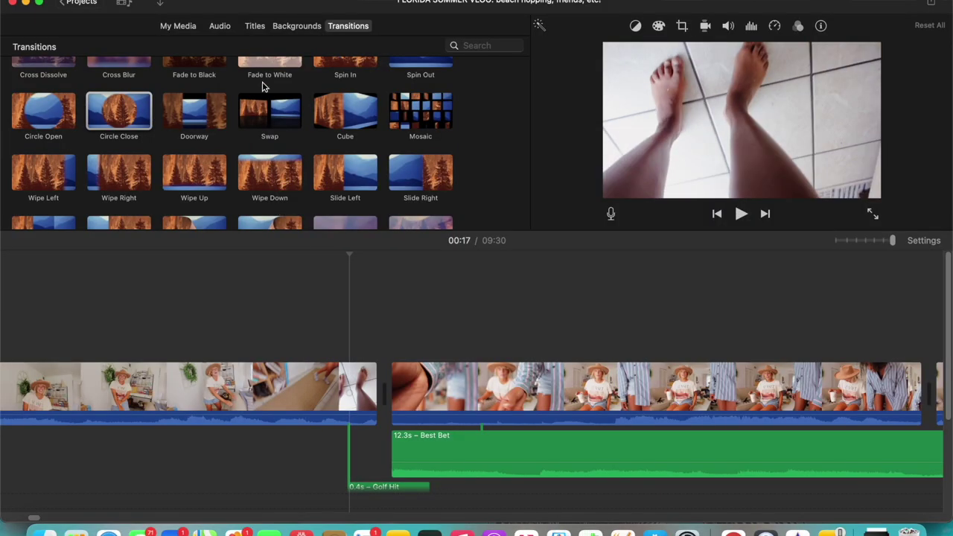
Step: Browse the available title styles and review the "in today's vlog..." green-screen overlay near the start of the movie
{"action": "left_click", "coordinate": [255, 26]}
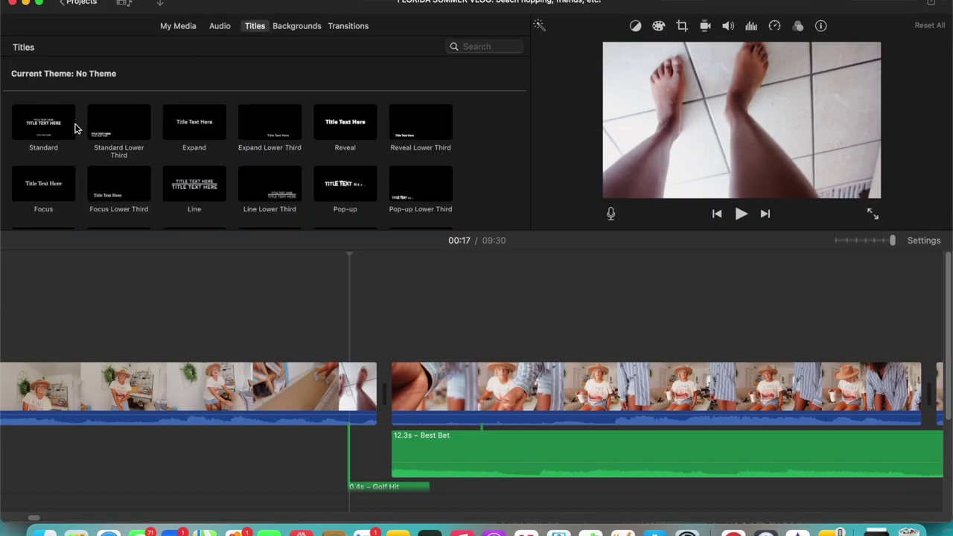
{"action": "scroll", "coordinate": [184, 132], "scroll_direction": "down", "scroll_amount": 8}
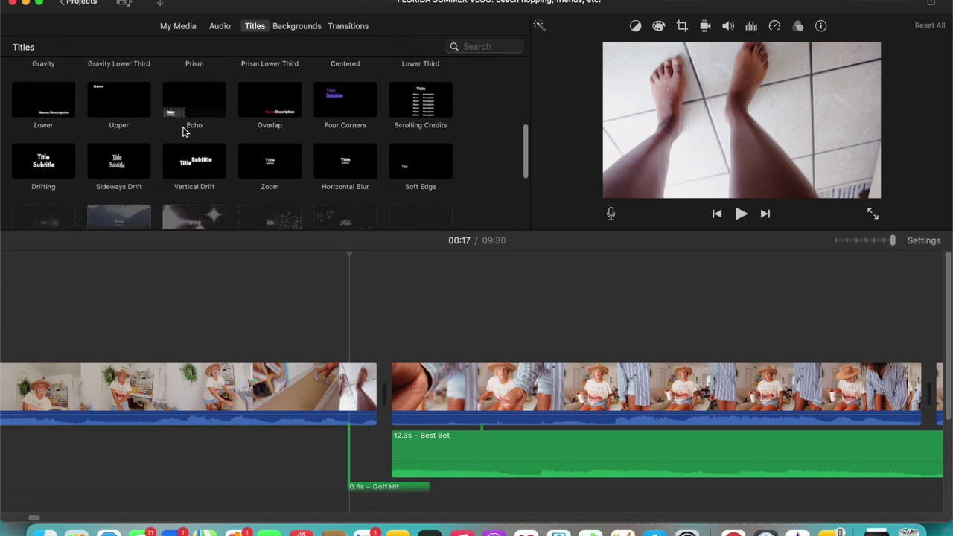
{"action": "scroll", "coordinate": [184, 131], "scroll_direction": "down", "scroll_amount": 3}
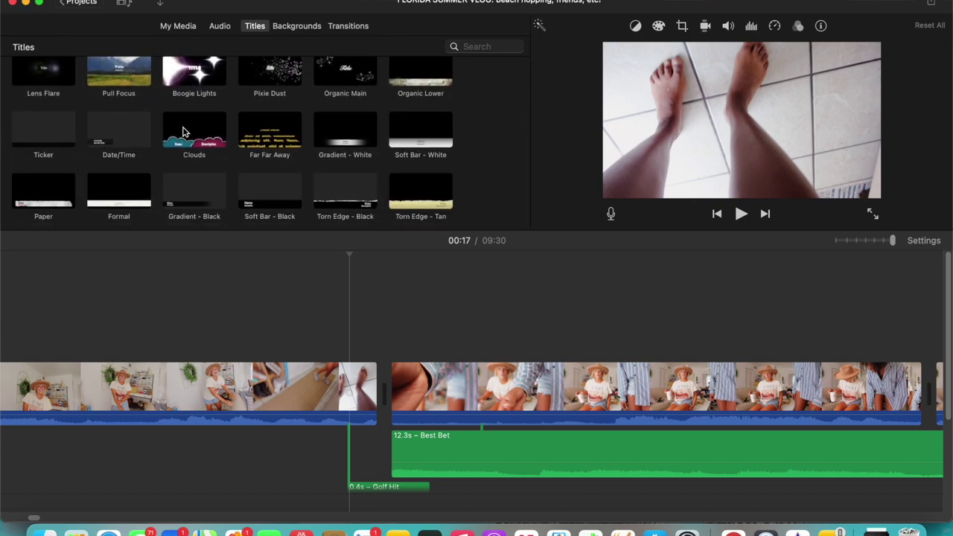
{"action": "scroll", "coordinate": [184, 132], "scroll_direction": "up", "scroll_amount": 3}
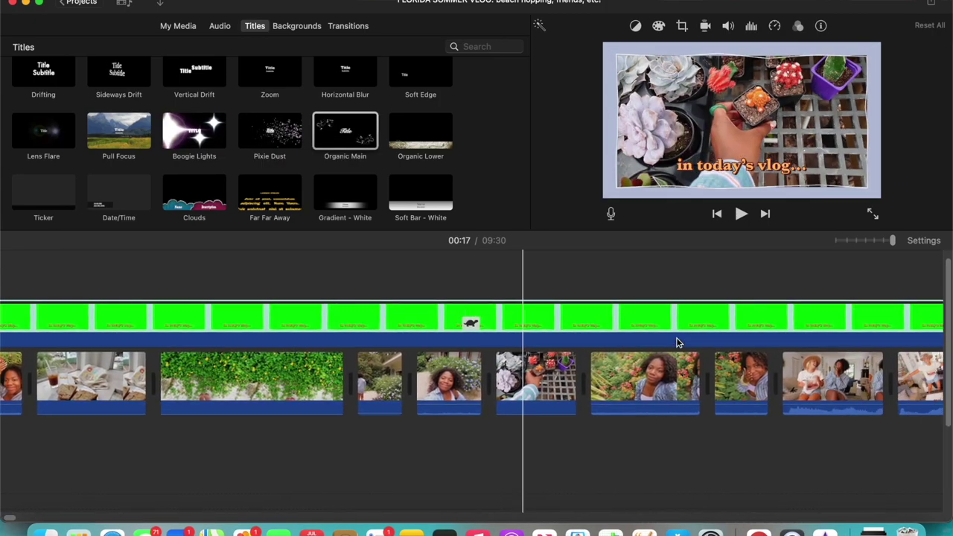
{"action": "scroll", "coordinate": [675, 343], "scroll_direction": "right", "scroll_amount": 5}
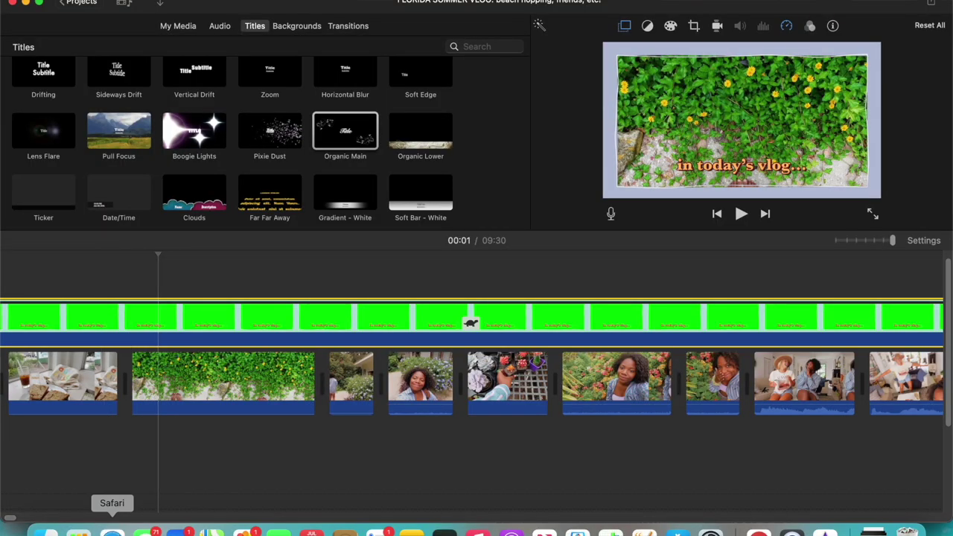
Step: Search Google Images in Safari for "green screen", examine the Stars Shine Effect Background result, and close the browser window
{"action": "left_click", "coordinate": [112, 529]}
{"action": "type", "text": "green screen"}
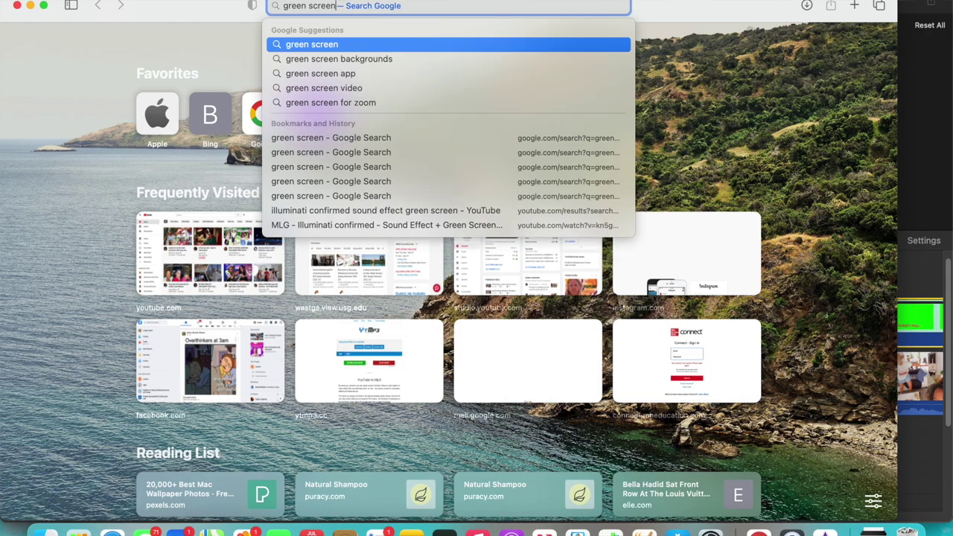
{"action": "key", "text": "Return"}
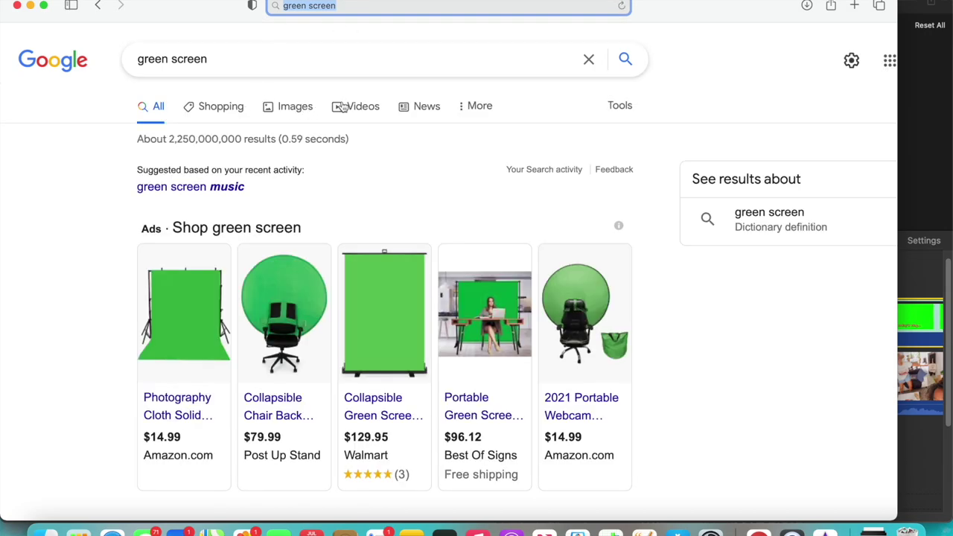
{"action": "left_click", "coordinate": [312, 110]}
{"action": "scroll", "coordinate": [333, 299], "scroll_direction": "down", "scroll_amount": 10}
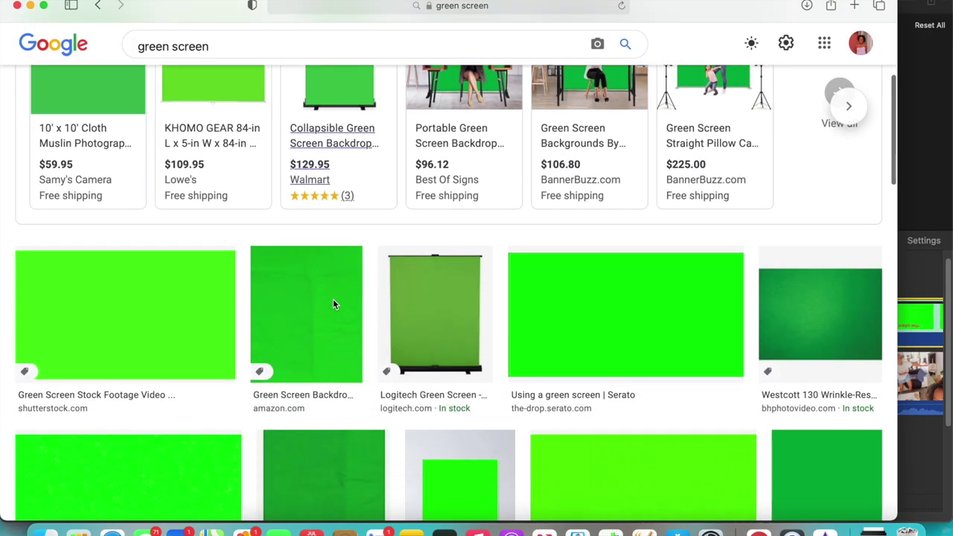
{"action": "scroll", "coordinate": [533, 255], "scroll_direction": "down", "scroll_amount": 3}
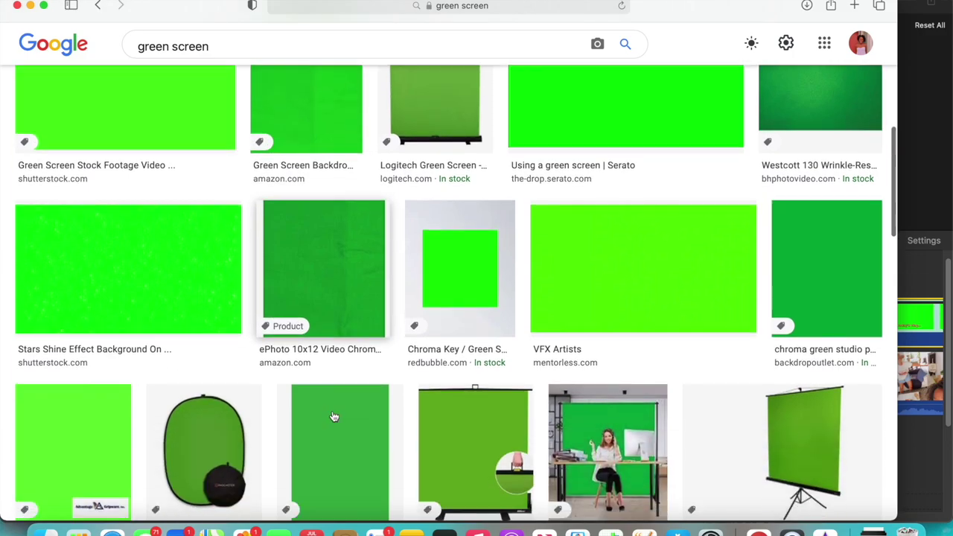
{"action": "left_click", "coordinate": [166, 248]}
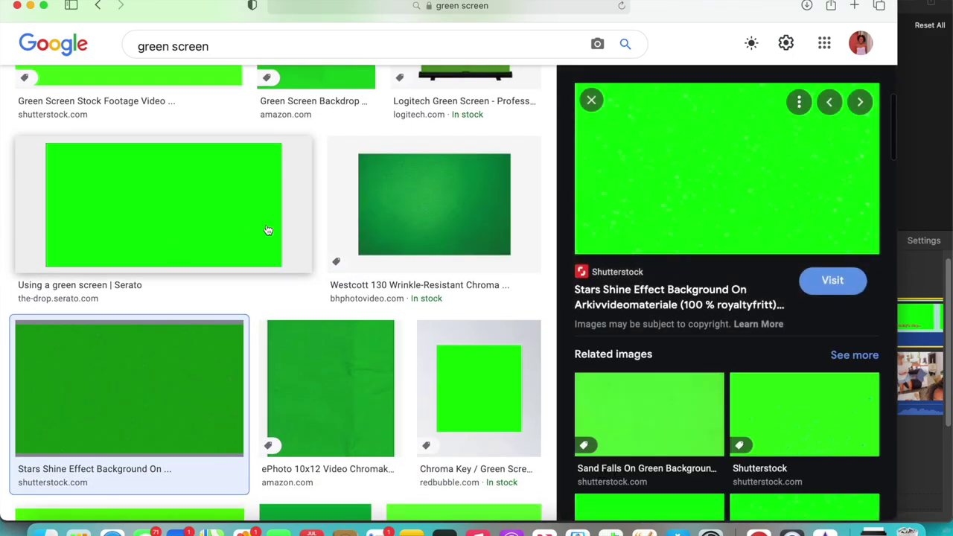
{"action": "scroll", "coordinate": [268, 230], "scroll_direction": "up", "scroll_amount": 1}
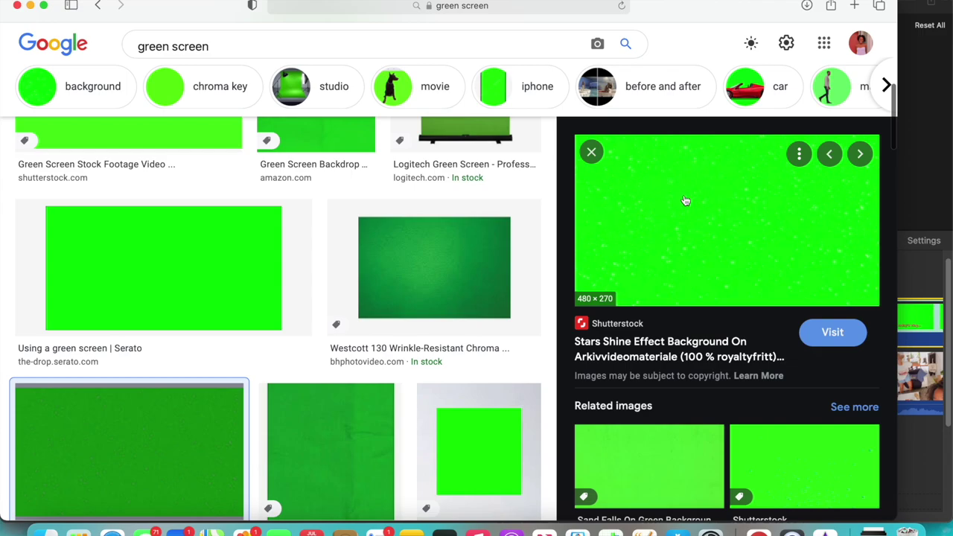
{"action": "left_click", "coordinate": [19, 7]}
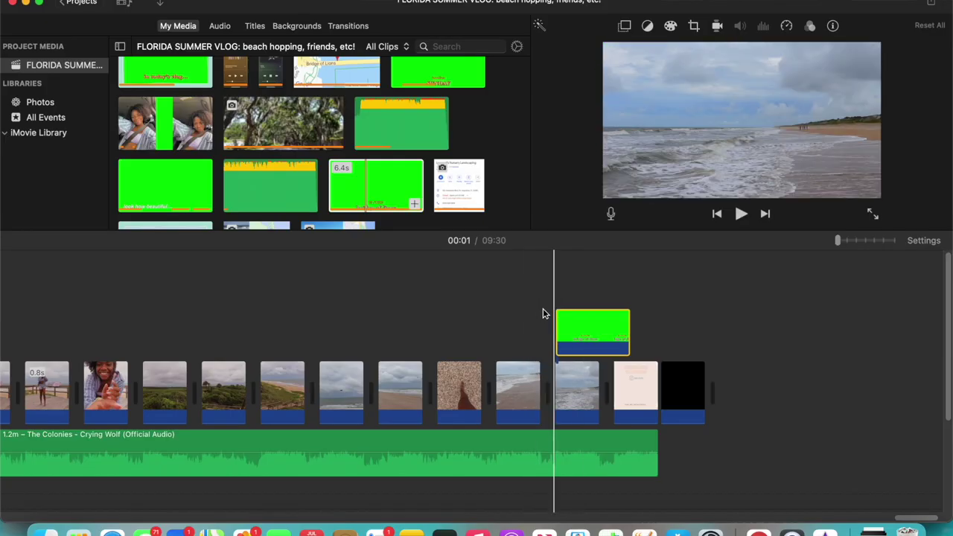
Step: Play the "en route: bridge of lions" overlay near the movie's end and set its video overlay mode to Green/Blue Screen
{"action": "key", "text": "space"}
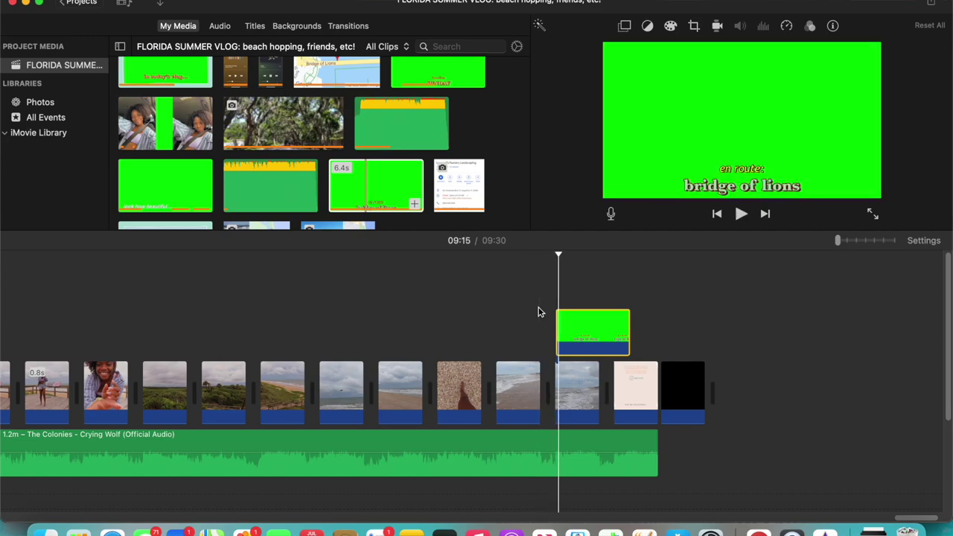
{"action": "key", "text": "XF86AudioMute"}
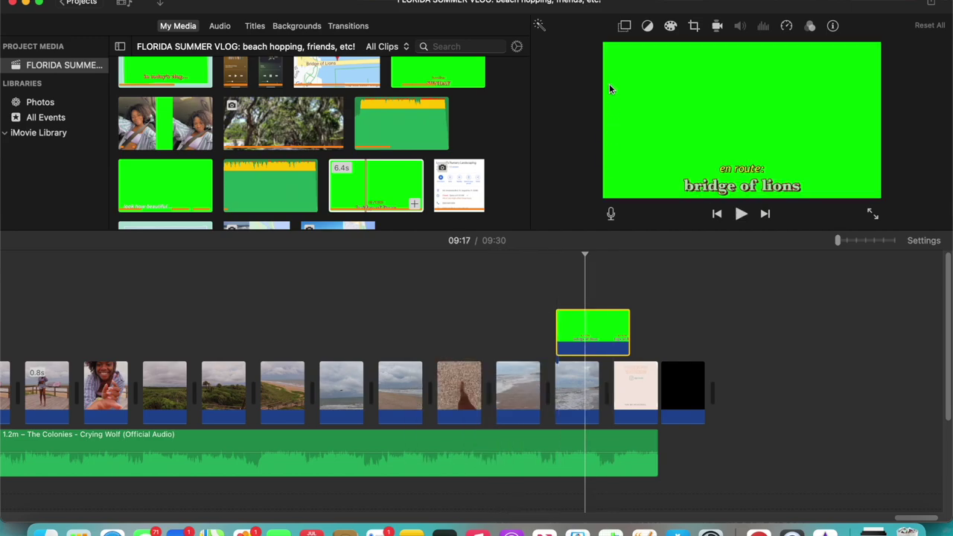
{"action": "left_click", "coordinate": [624, 27]}
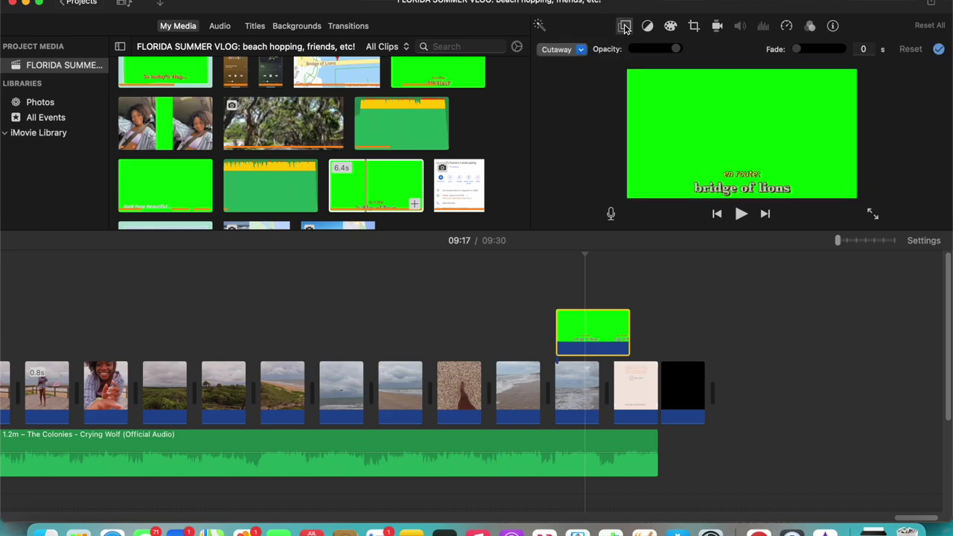
{"action": "left_click", "coordinate": [581, 51]}
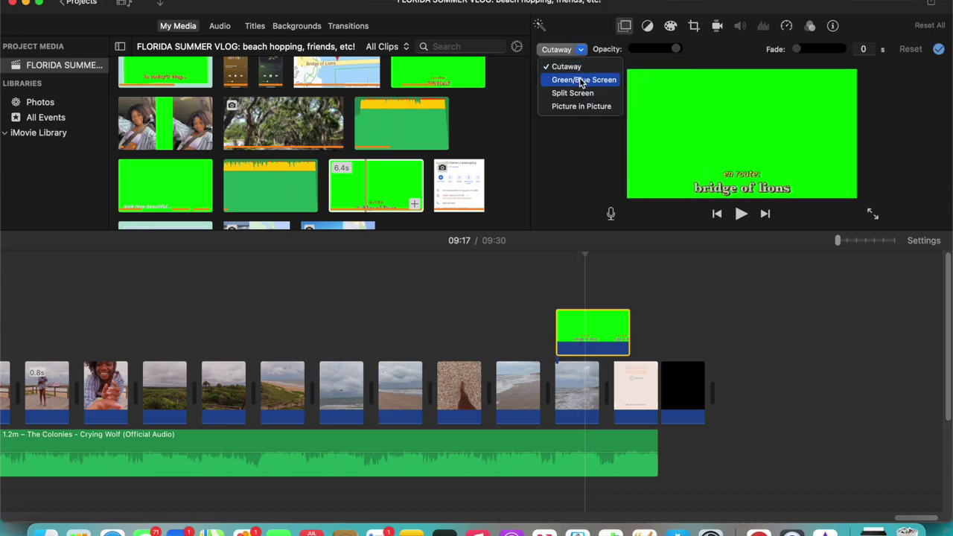
{"action": "left_click", "coordinate": [581, 81]}
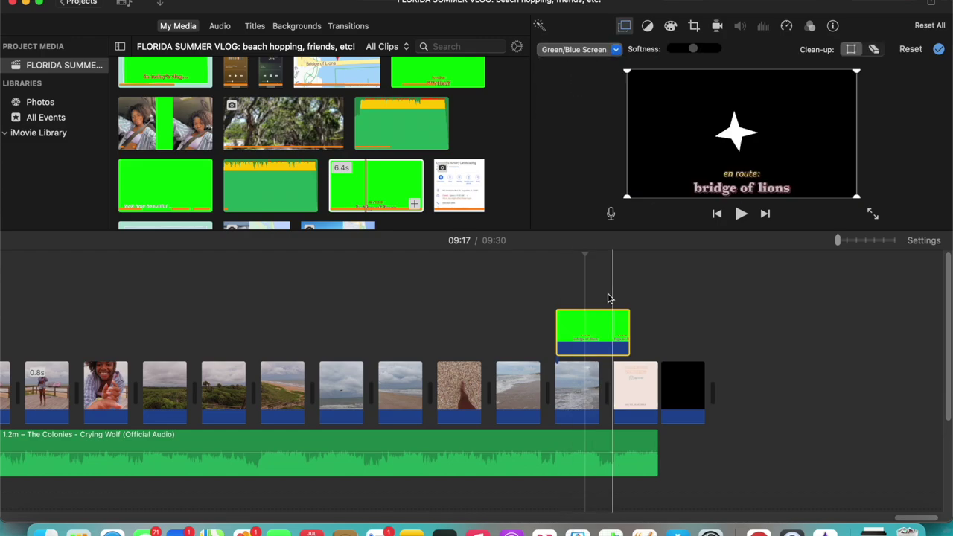
Step: Delete the "en route: bridge of lions" overlay near the movie's end and play the section around the map overlay in the car scene
{"action": "key", "text": "Delete"}
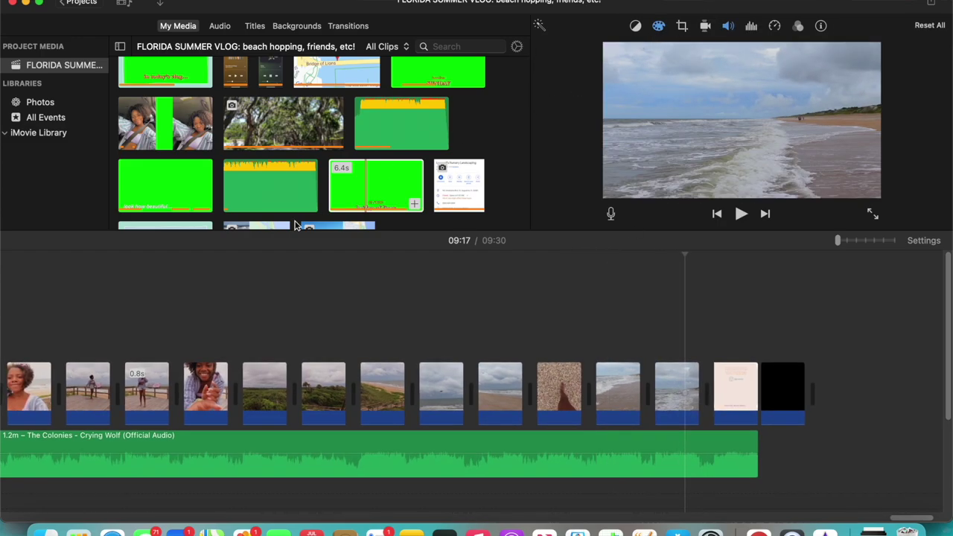
{"action": "scroll", "coordinate": [236, 368], "scroll_direction": "left", "scroll_amount": 10}
{"action": "scroll", "coordinate": [235, 368], "scroll_direction": "left", "scroll_amount": 15}
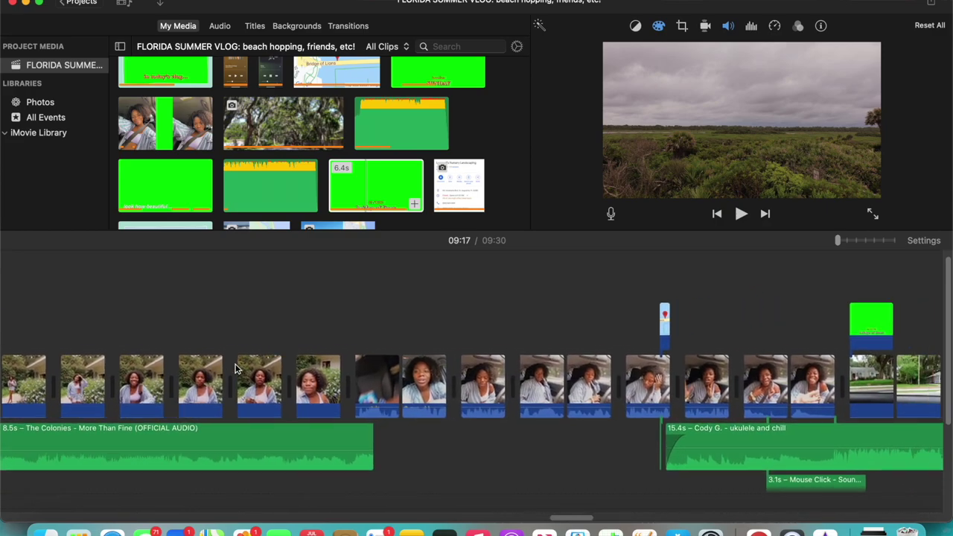
{"action": "scroll", "coordinate": [235, 368], "scroll_direction": "right", "scroll_amount": 2}
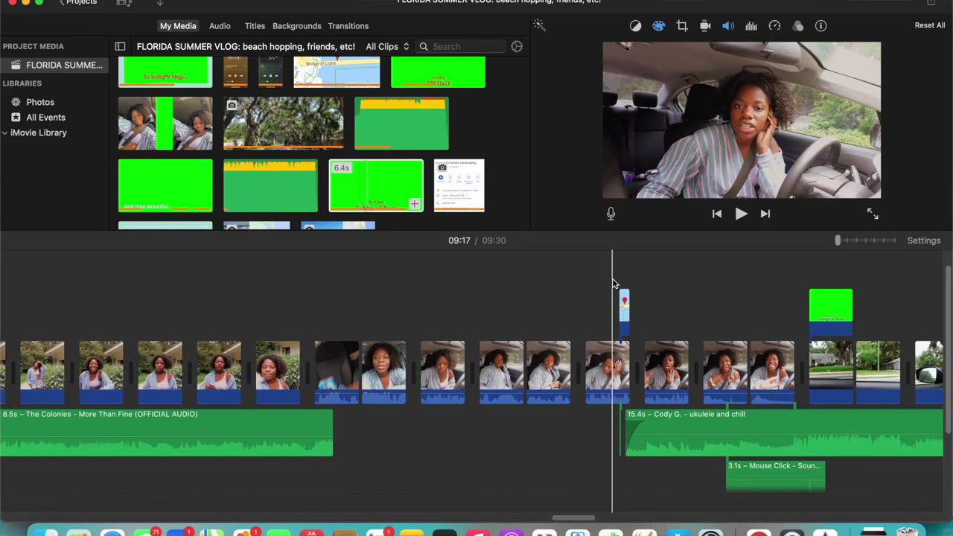
{"action": "key", "text": "space"}
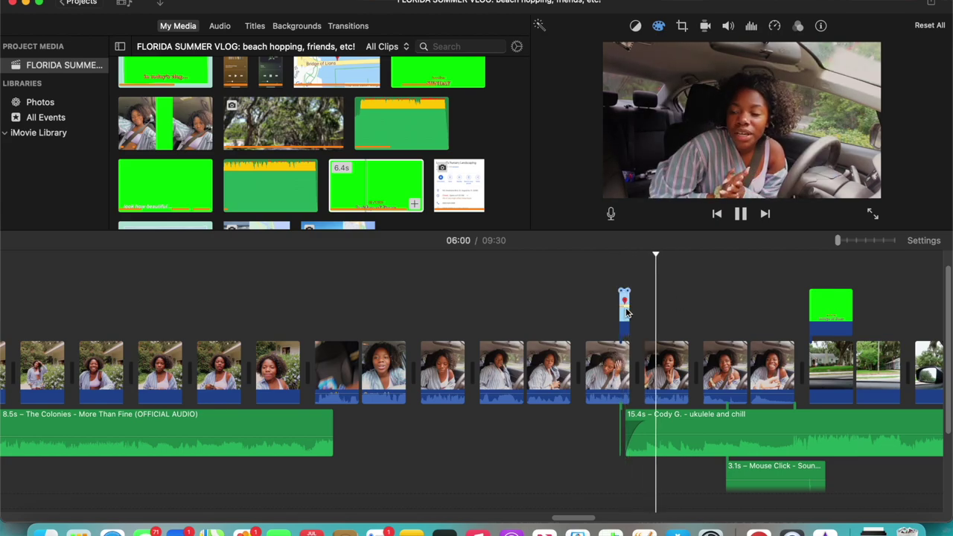
Step: Add the Leonardi's Nursery Landscaping screenshot as a cutaway above the car clip just after the map overlay, and play it
{"action": "scroll", "coordinate": [625, 311], "scroll_direction": "right", "scroll_amount": 5}
{"action": "left_click", "coordinate": [420, 190]}
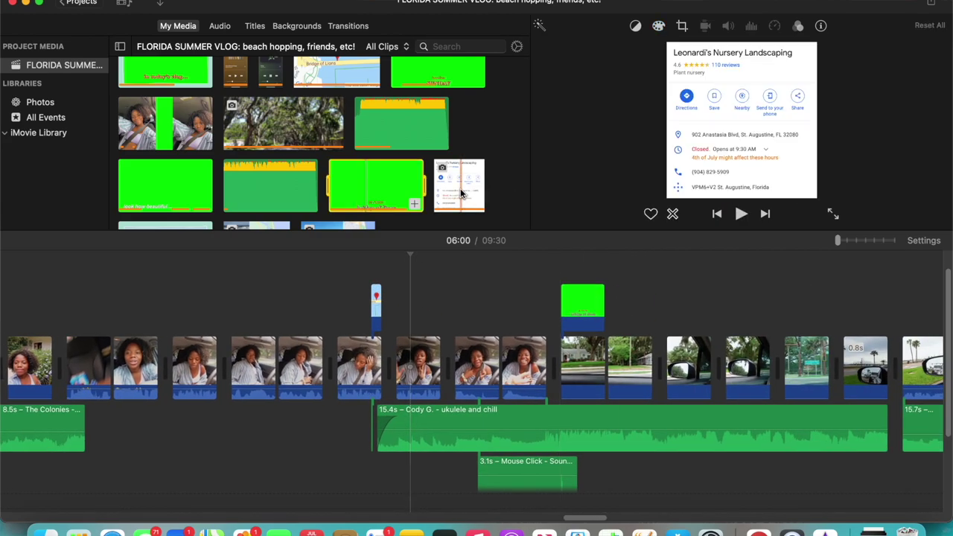
{"action": "left_click_drag", "start_coordinate": [439, 242], "coordinate": [399, 304]}
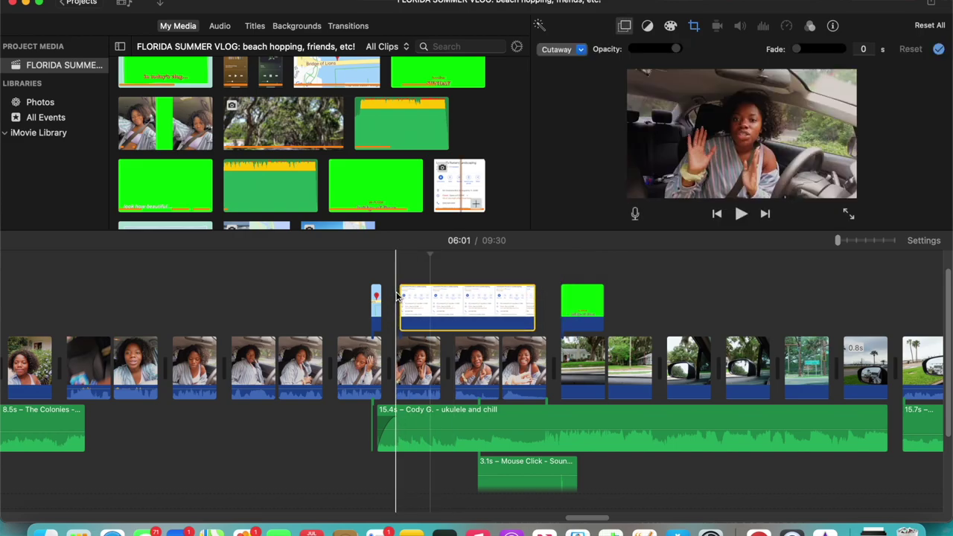
{"action": "key", "text": "space"}
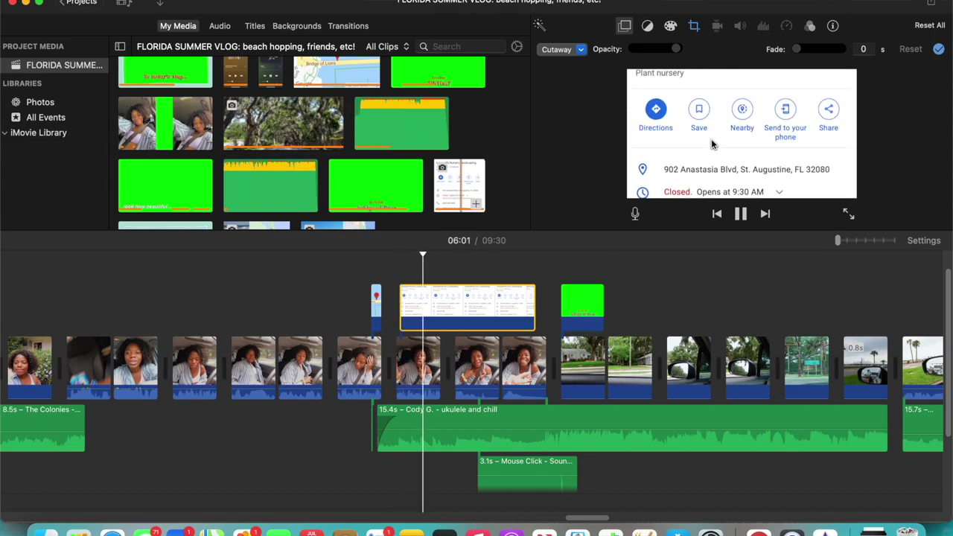
{"action": "key", "text": "space"}
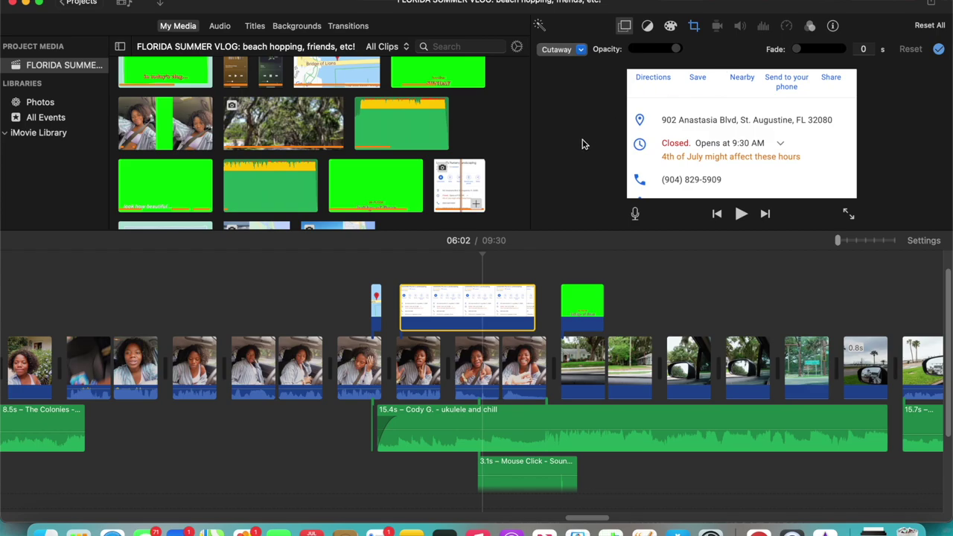
Step: Reset all adjustments on the nursery screenshot overlay and play it back
{"action": "left_click", "coordinate": [928, 27]}
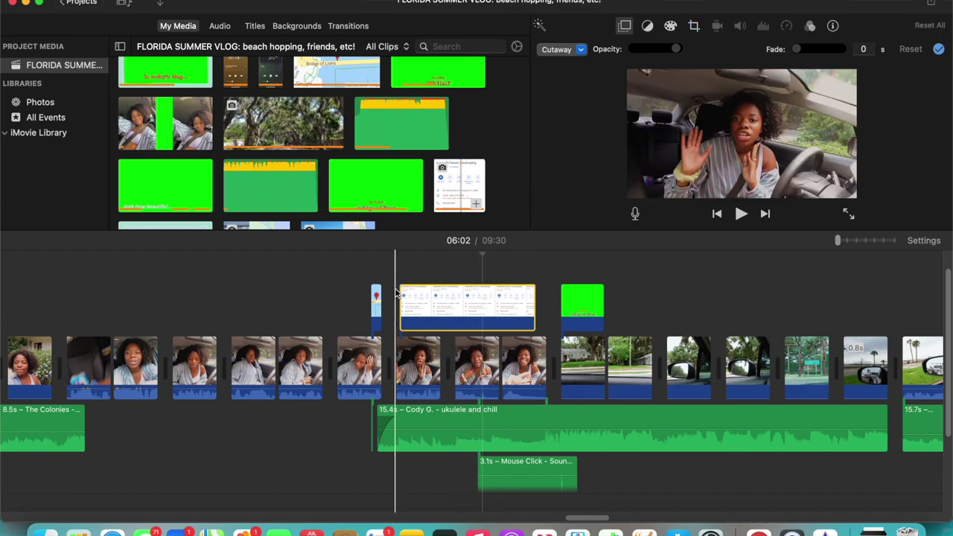
{"action": "key", "text": "space"}
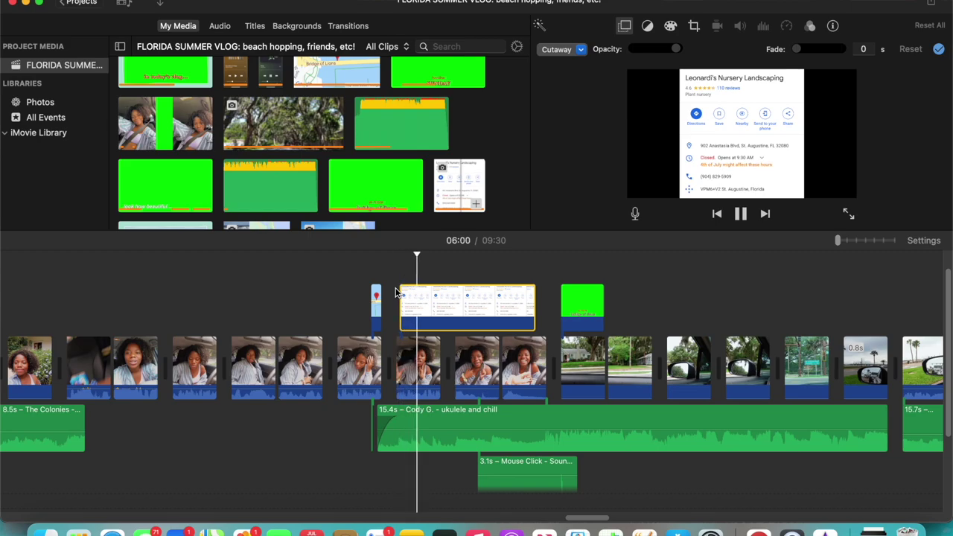
{"action": "key", "text": "space"}
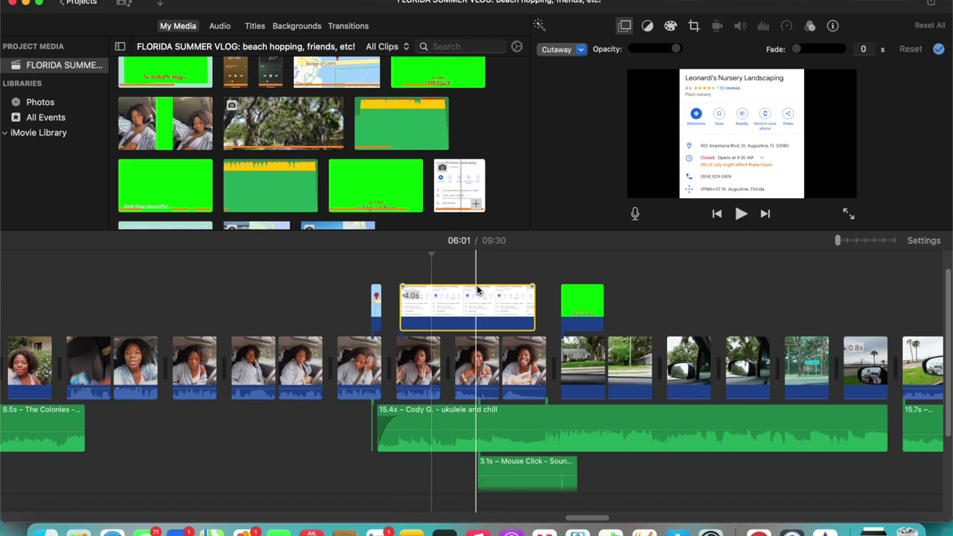
Step: Set the nursery screenshot overlay to Picture in Picture and place it full height near the centre of the frame
{"action": "left_click", "coordinate": [581, 50]}
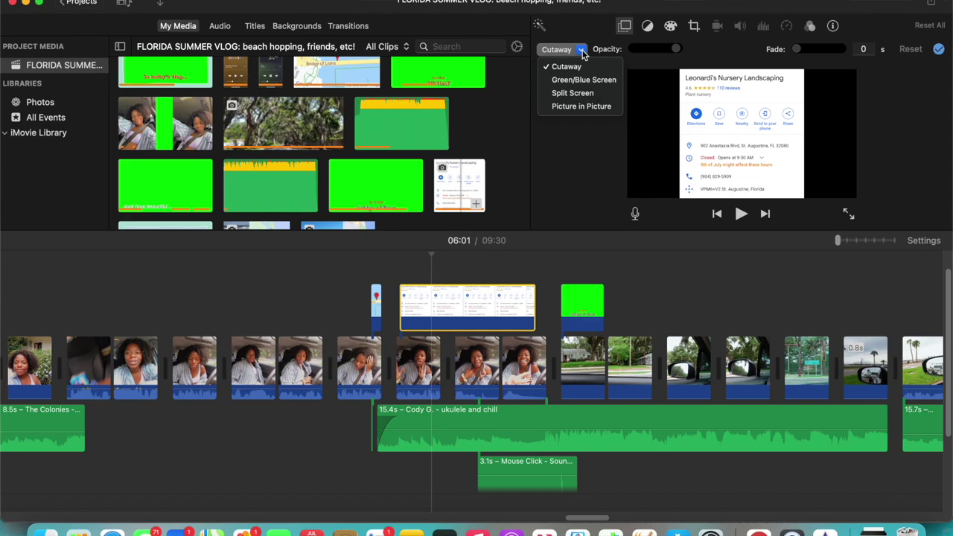
{"action": "left_click", "coordinate": [571, 107]}
{"action": "left_click_drag", "start_coordinate": [781, 118], "coordinate": [692, 149]}
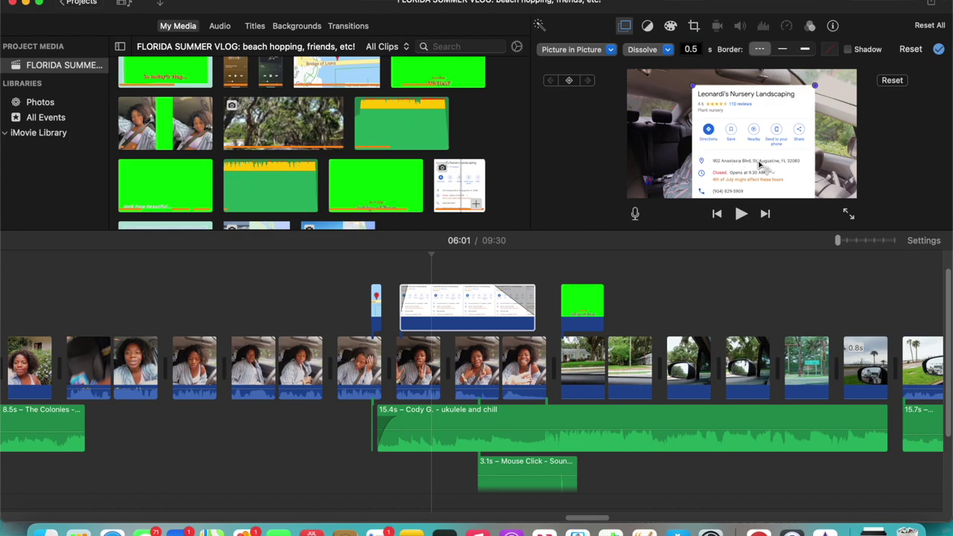
{"action": "left_click_drag", "start_coordinate": [759, 164], "coordinate": [750, 146]}
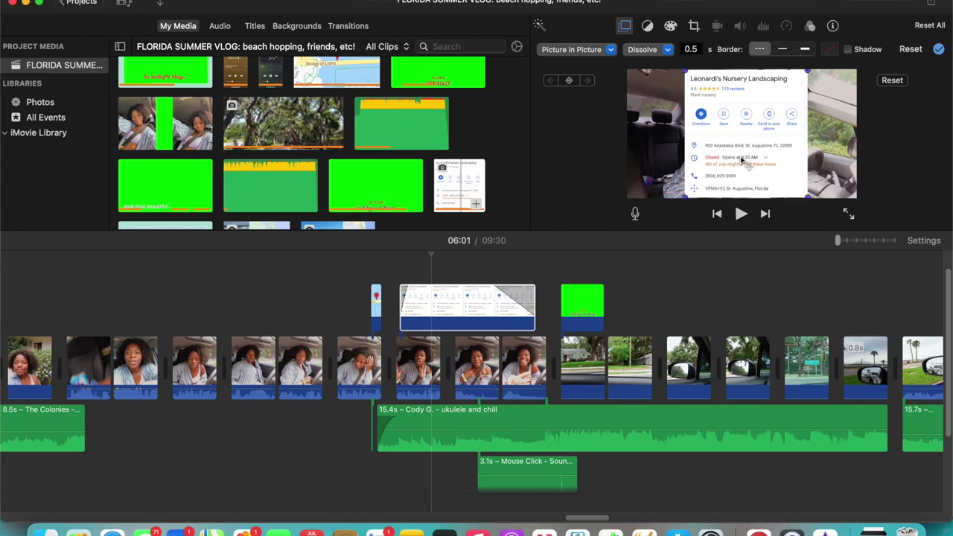
Step: Play the nursery picture-in-picture overlay and remove its Dissolve fade by setting the duration to 0 s
{"action": "left_click", "coordinate": [454, 302]}
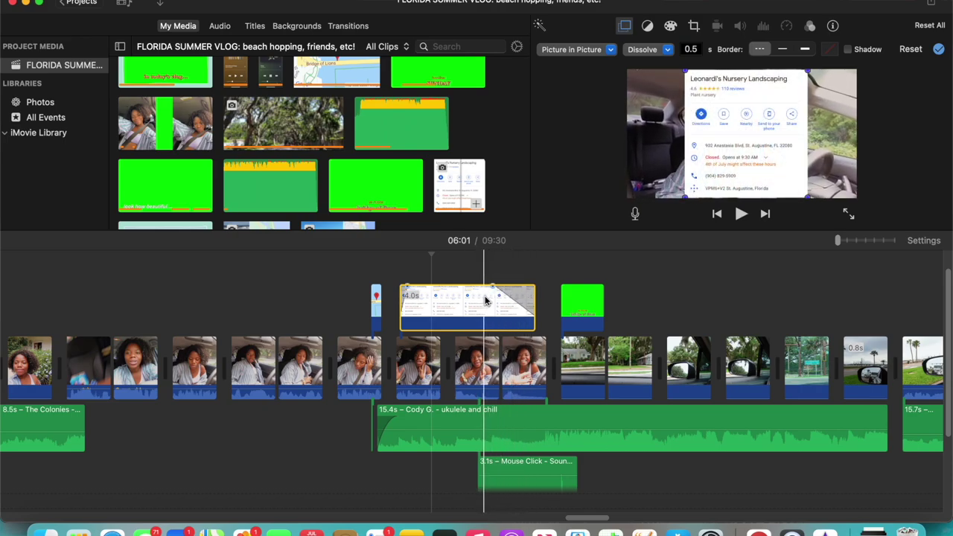
{"action": "key", "text": "space"}
{"action": "key", "text": "space"}
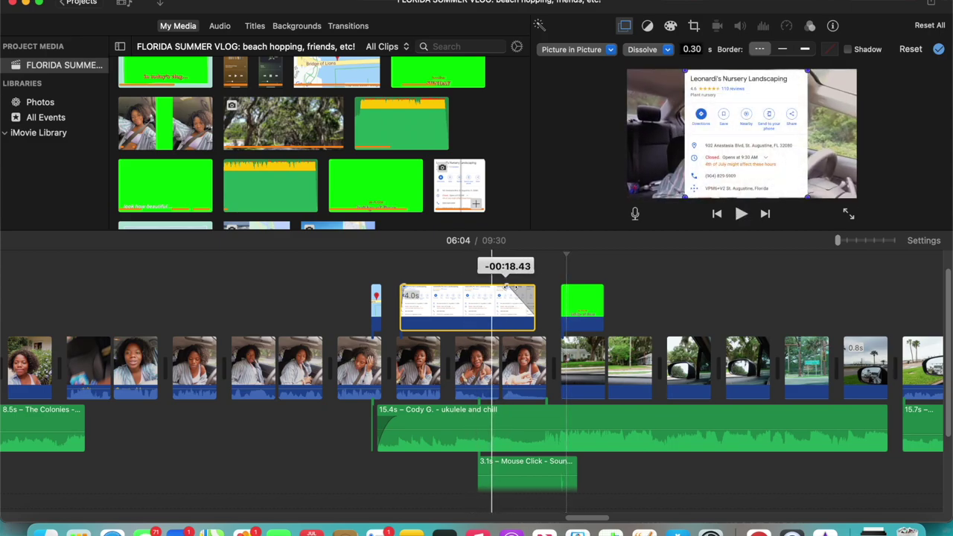
{"action": "left_click_drag", "start_coordinate": [506, 287], "coordinate": [544, 286]}
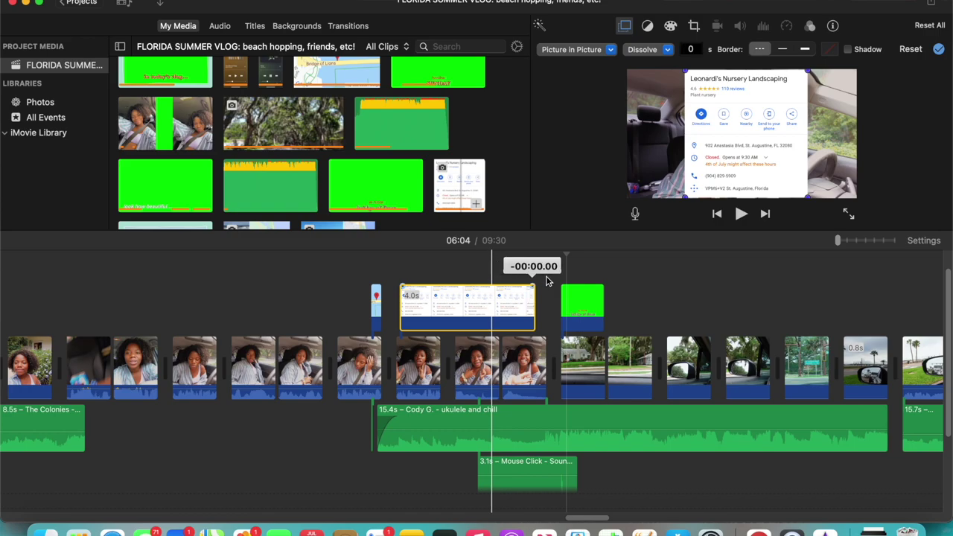
Step: Split the nursery screenshot overlay shortly after its start and delete the longer second part
{"action": "left_click", "coordinate": [393, 283]}
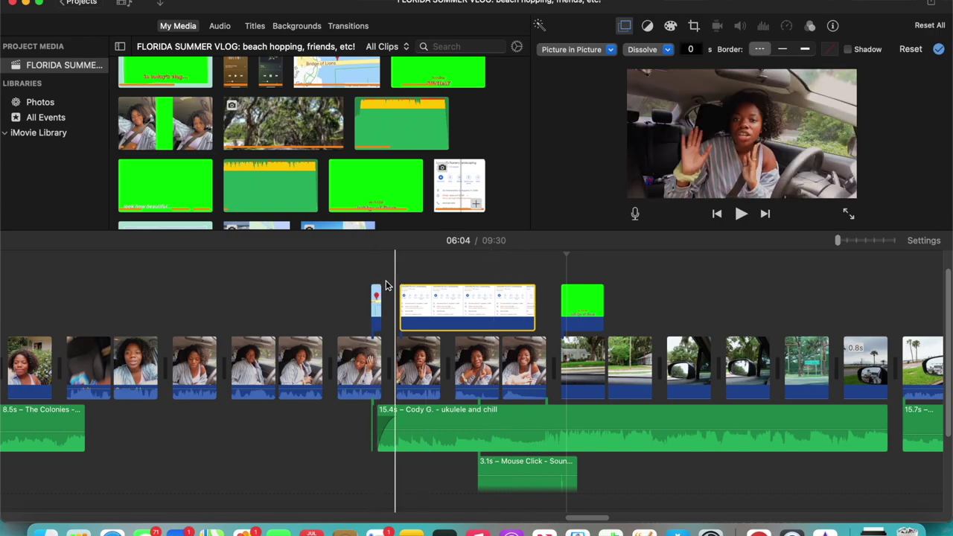
{"action": "key", "text": "space"}
{"action": "key", "text": "space"}
{"action": "key", "text": "super+b"}
{"action": "left_click", "coordinate": [453, 297]}
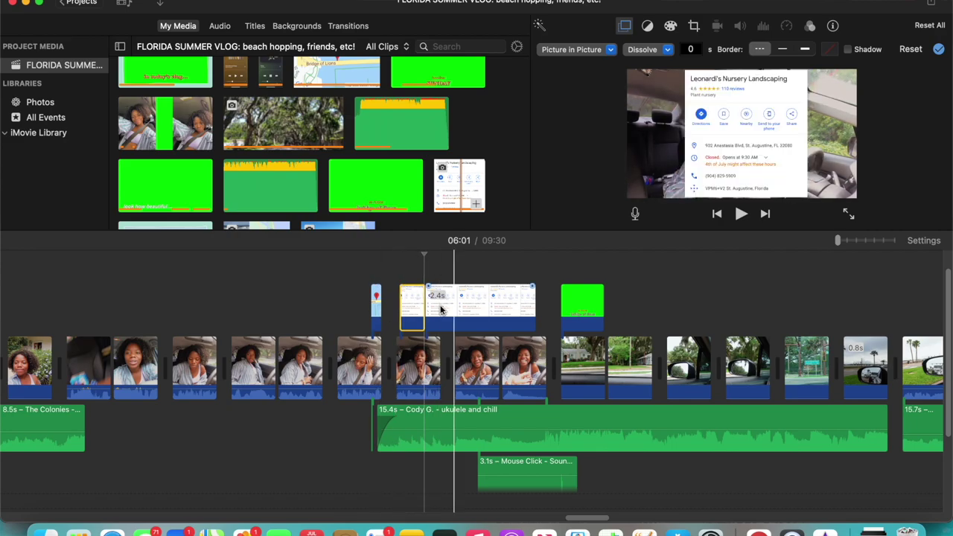
{"action": "key", "text": "Delete"}
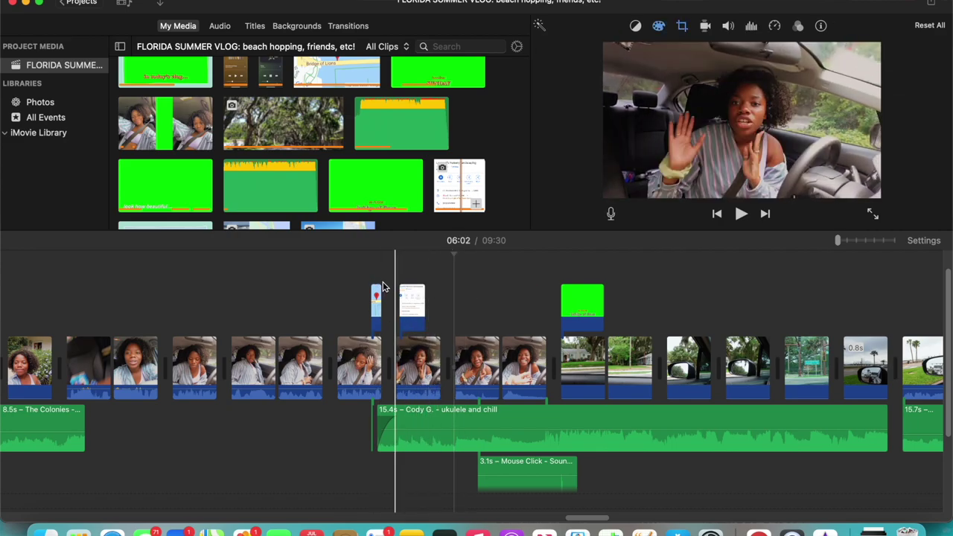
Step: Search the sound effects for "bottl" and add the Bottle Cork effect beneath the nursery screenshot overlay
{"action": "left_click", "coordinate": [218, 26]}
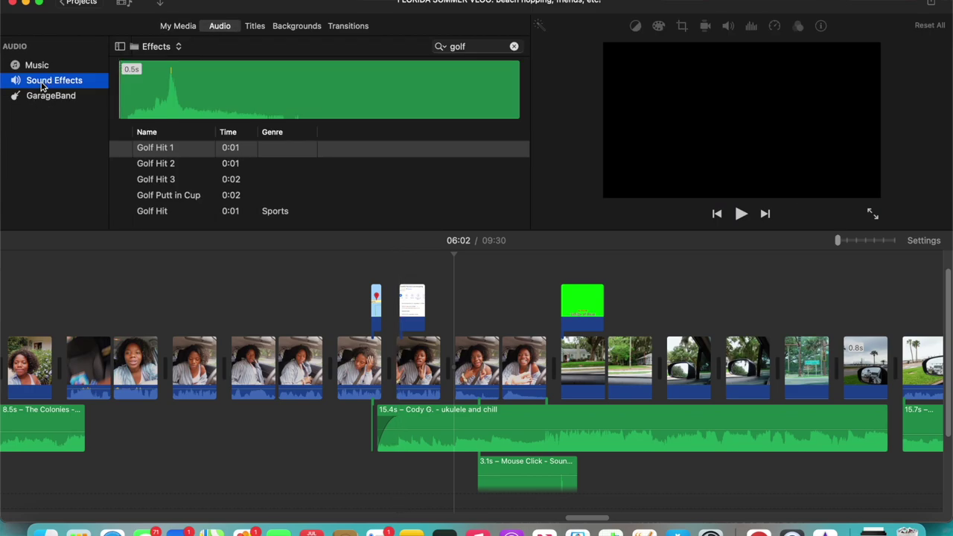
{"action": "left_click", "coordinate": [514, 47]}
{"action": "type", "text": "bottl"}
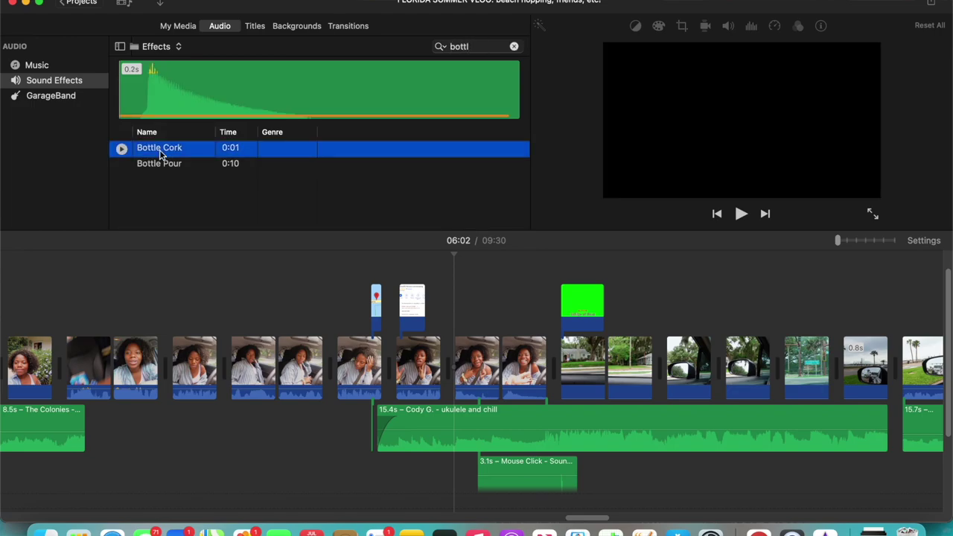
{"action": "left_click", "coordinate": [397, 478]}
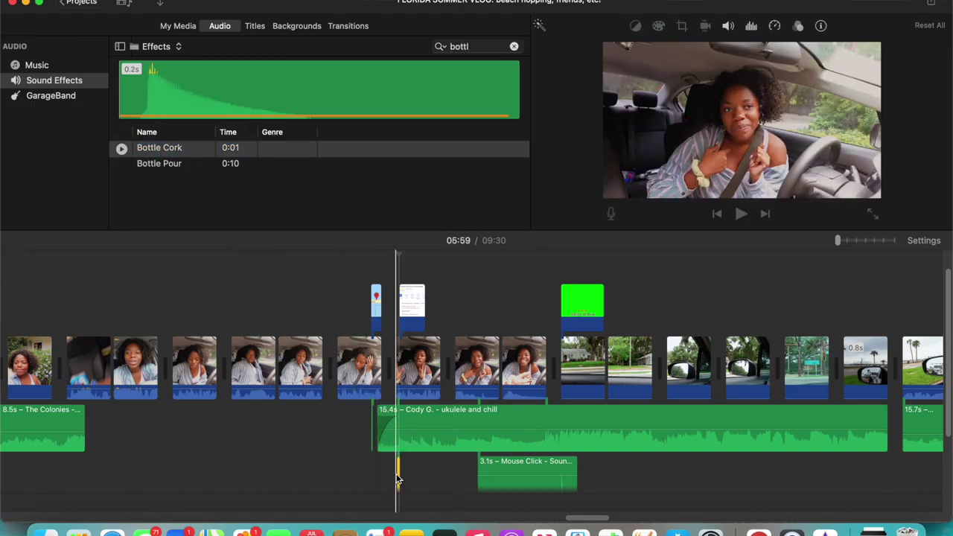
{"action": "key", "text": "q"}
Step: Align the Bottle Cork effect with the start of the nursery screenshot overlay and play the section back
{"action": "left_click", "coordinate": [883, 240]}
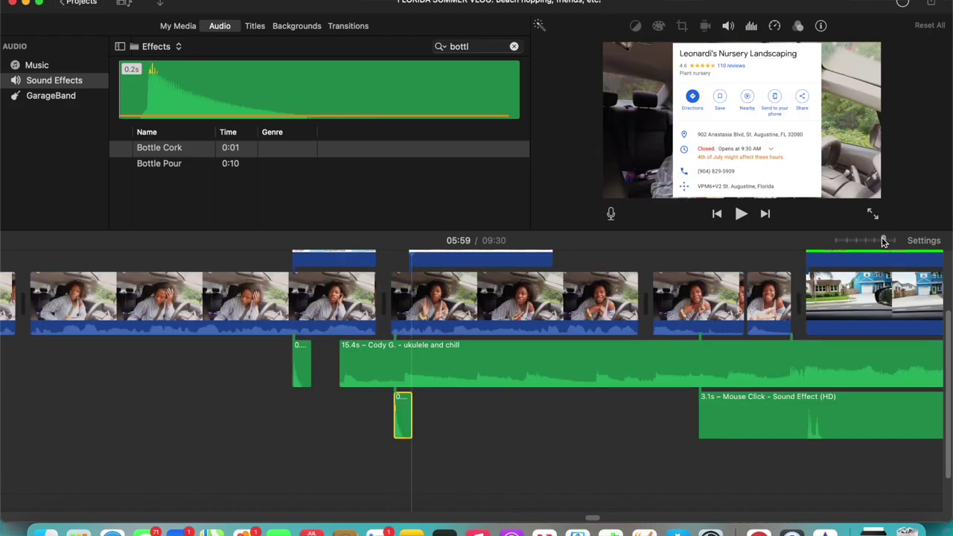
{"action": "left_click_drag", "start_coordinate": [404, 416], "coordinate": [420, 426]}
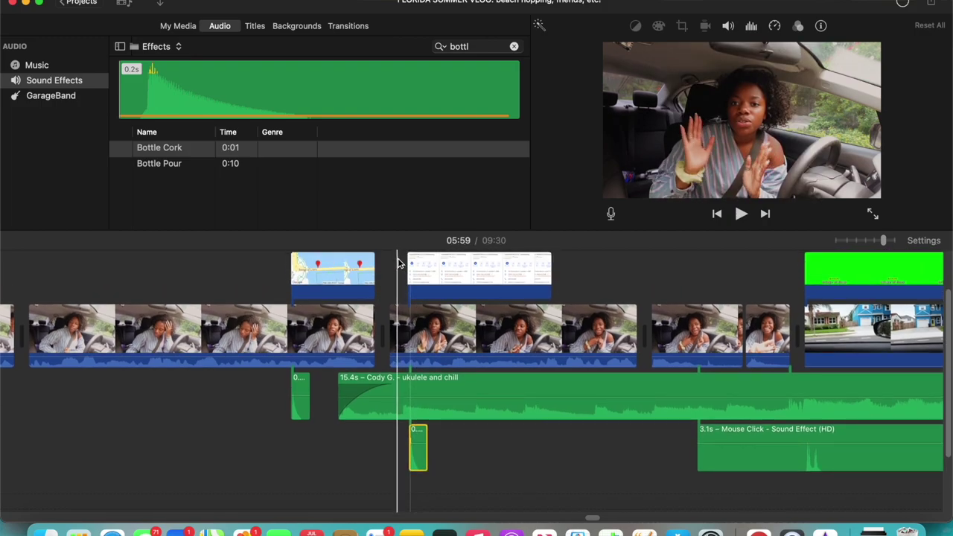
{"action": "key", "text": "XF86AudioRaiseVolume"}
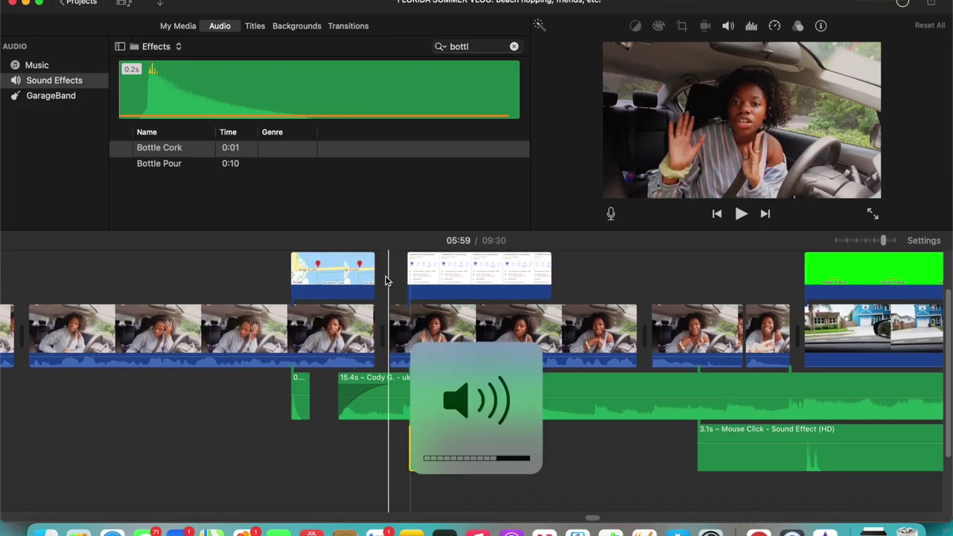
{"action": "key", "text": "space"}
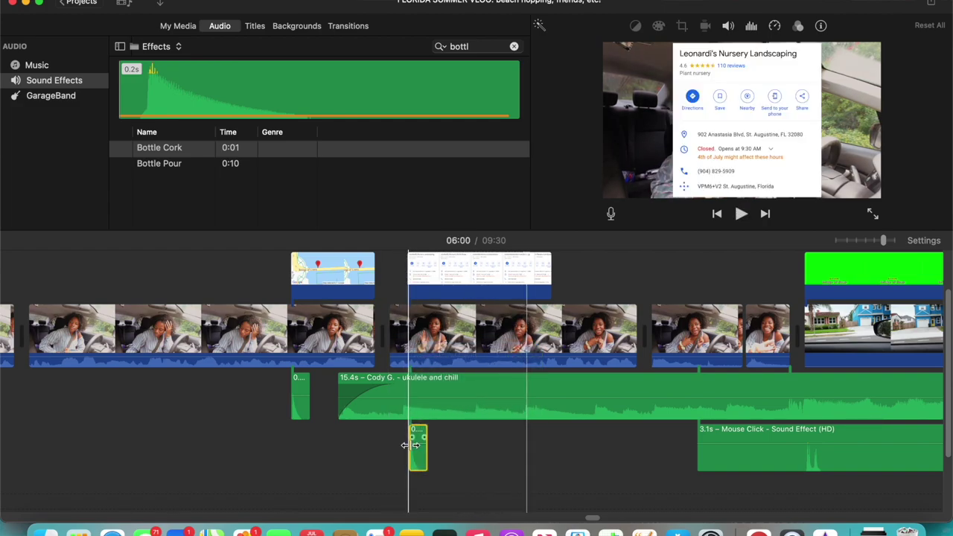
{"action": "left_click_drag", "start_coordinate": [423, 388], "coordinate": [421, 413]}
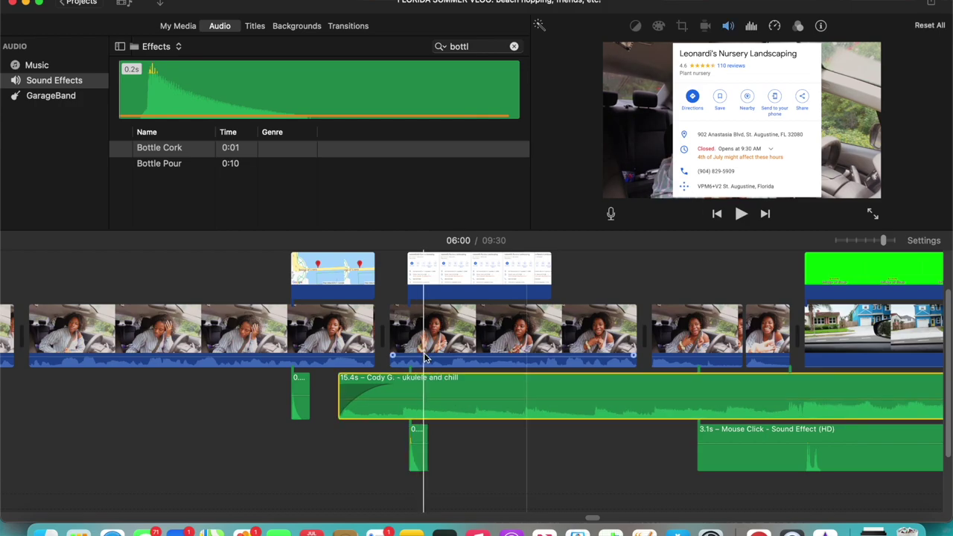
{"action": "left_click", "coordinate": [417, 447]}
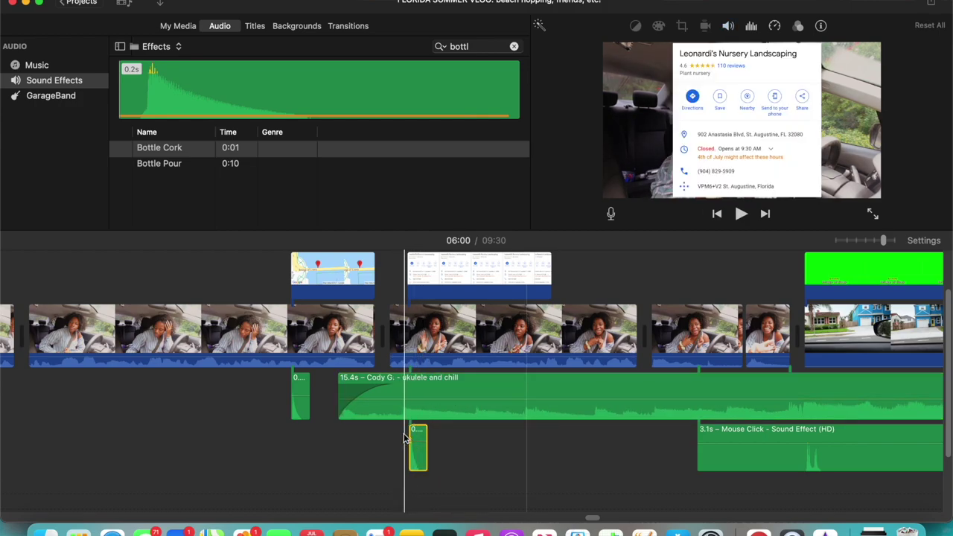
{"action": "key", "text": "space"}
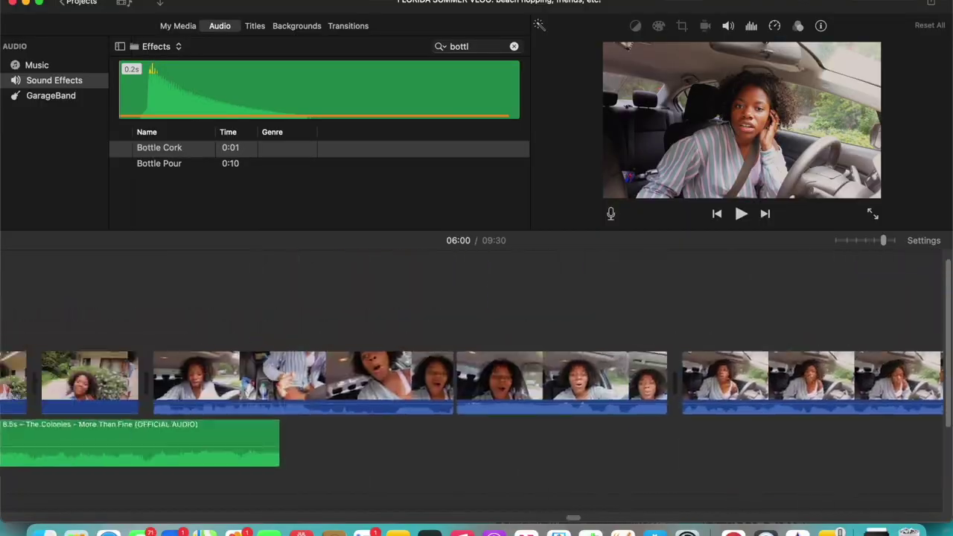
Step: Go through the timeline back to the opening clips of the movie
{"action": "scroll", "coordinate": [253, 342], "scroll_direction": "left", "scroll_amount": 15}
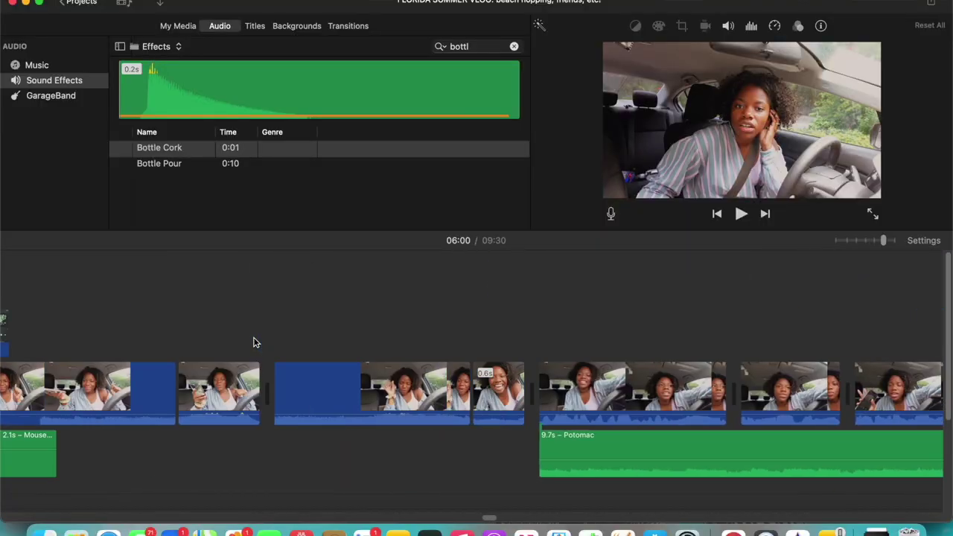
{"action": "scroll", "coordinate": [253, 342], "scroll_direction": "left", "scroll_amount": 15}
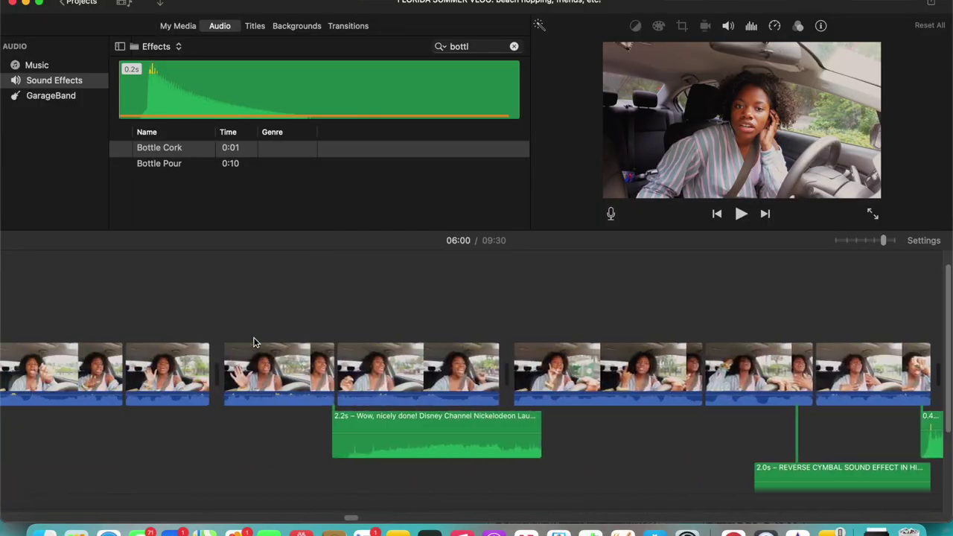
{"action": "scroll", "coordinate": [253, 343], "scroll_direction": "left", "scroll_amount": 20}
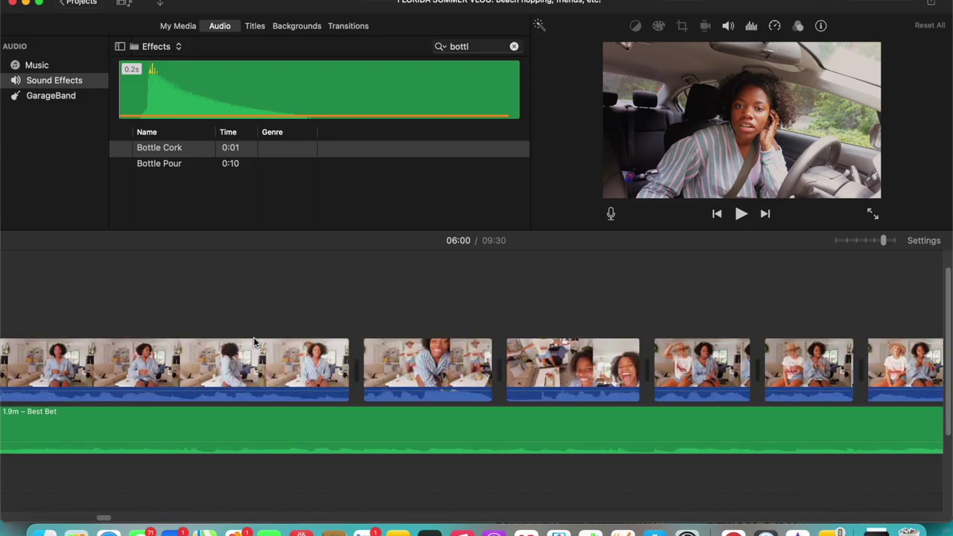
{"action": "scroll", "coordinate": [253, 342], "scroll_direction": "left", "scroll_amount": 8}
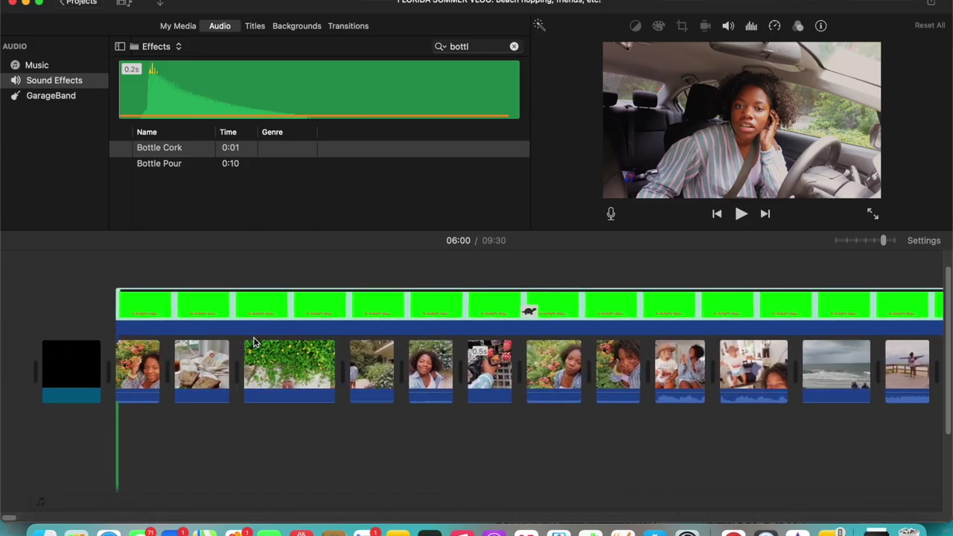